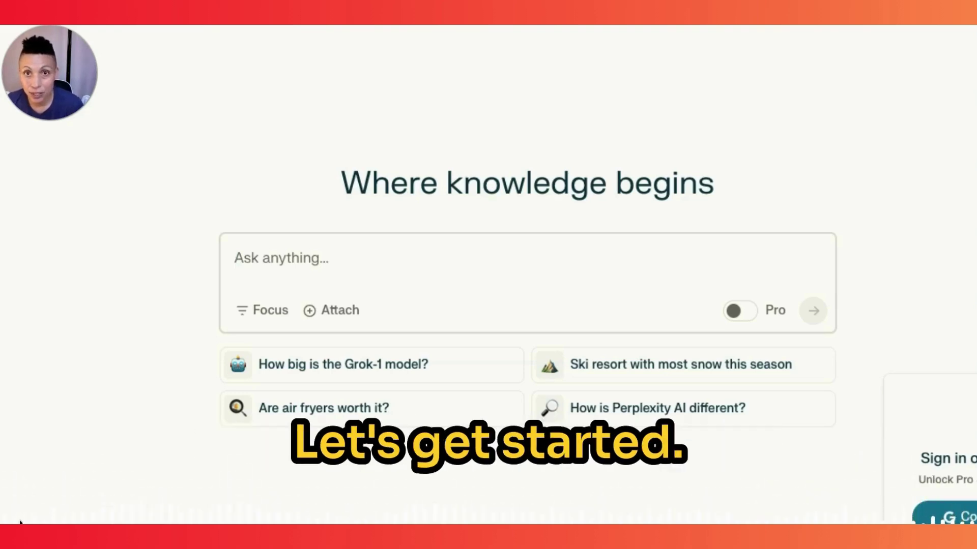
Ask Perplexity the question "what is perplexity?" and submit it.
{"action": "type", "text": "what is perplexity"}
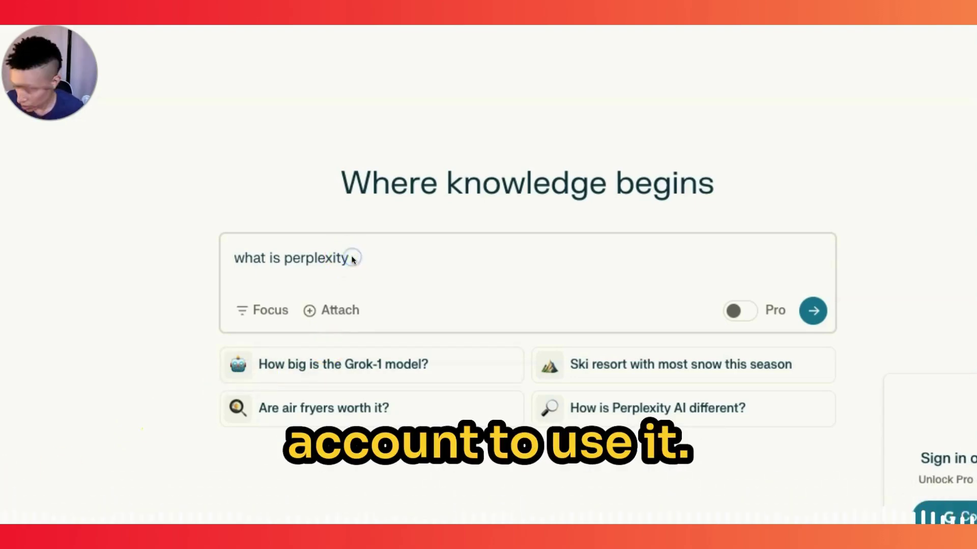
{"action": "type", "text": "?"}
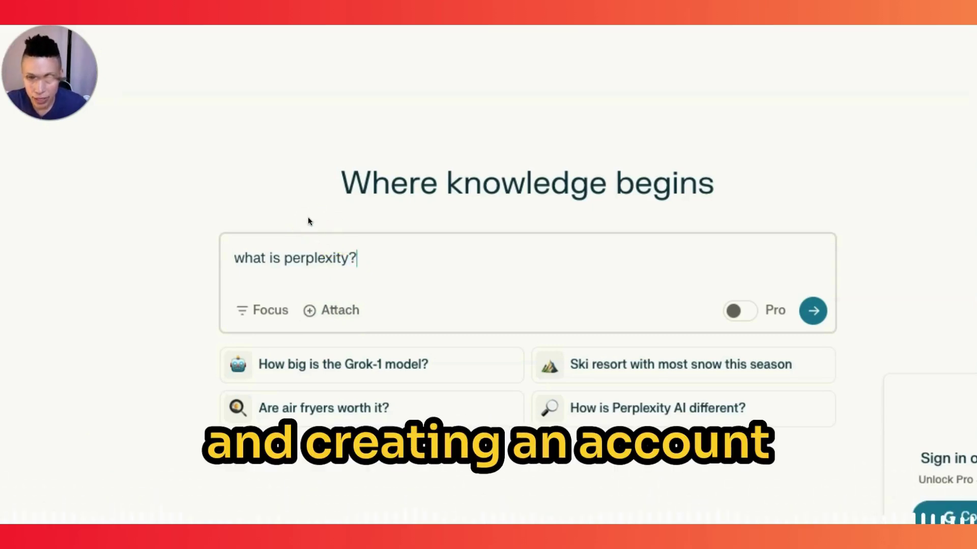
{"action": "left_click", "coordinate": [51, 484]}
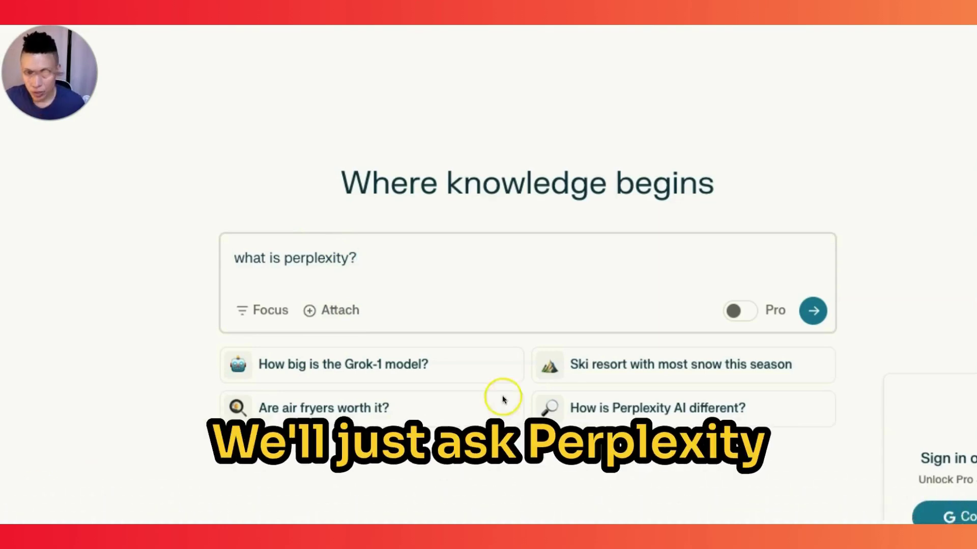
{"action": "left_click", "coordinate": [401, 261]}
{"action": "left_click", "coordinate": [812, 310]}
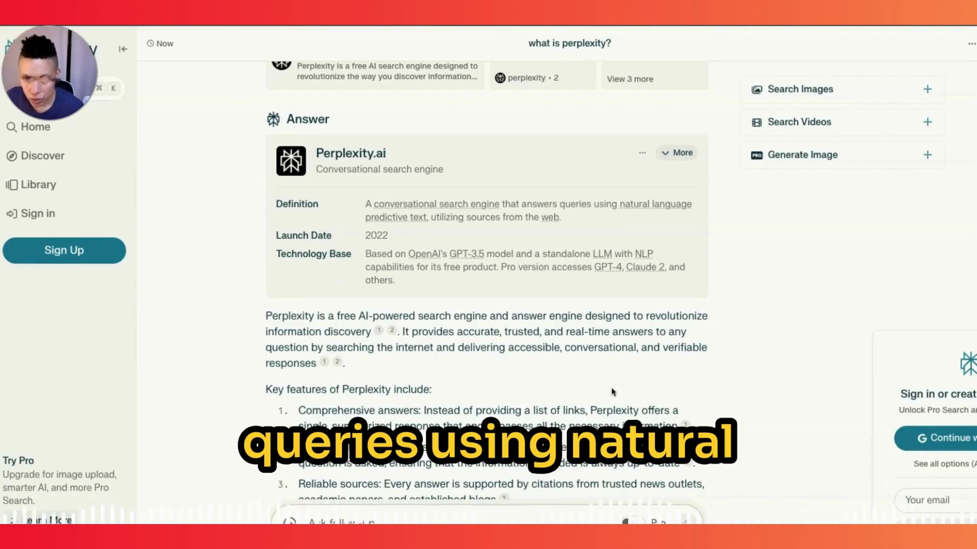
Read through the answer about Perplexity, inspect its full list of sources, and close the list.
{"action": "left_click", "coordinate": [569, 384]}
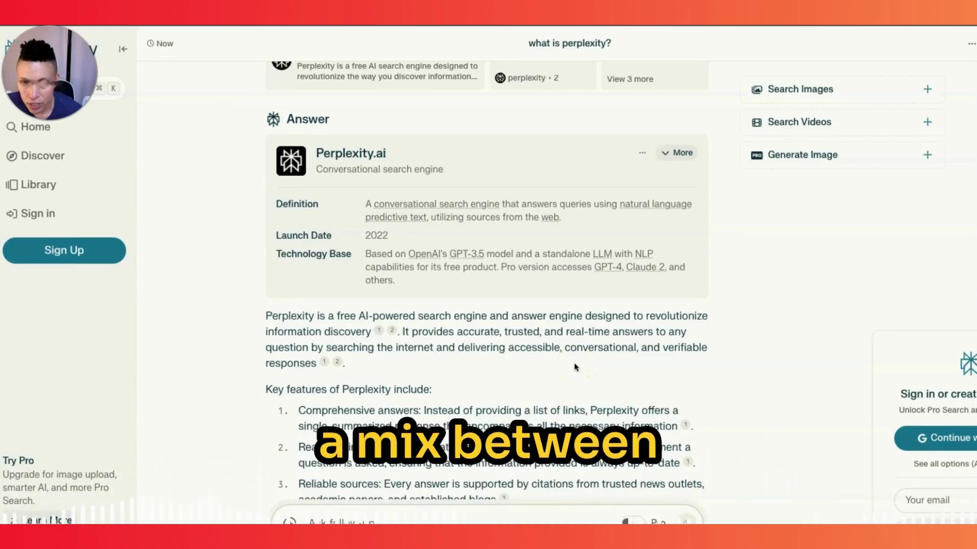
{"action": "scroll", "coordinate": [574, 365], "scroll_direction": "down", "scroll_amount": 2}
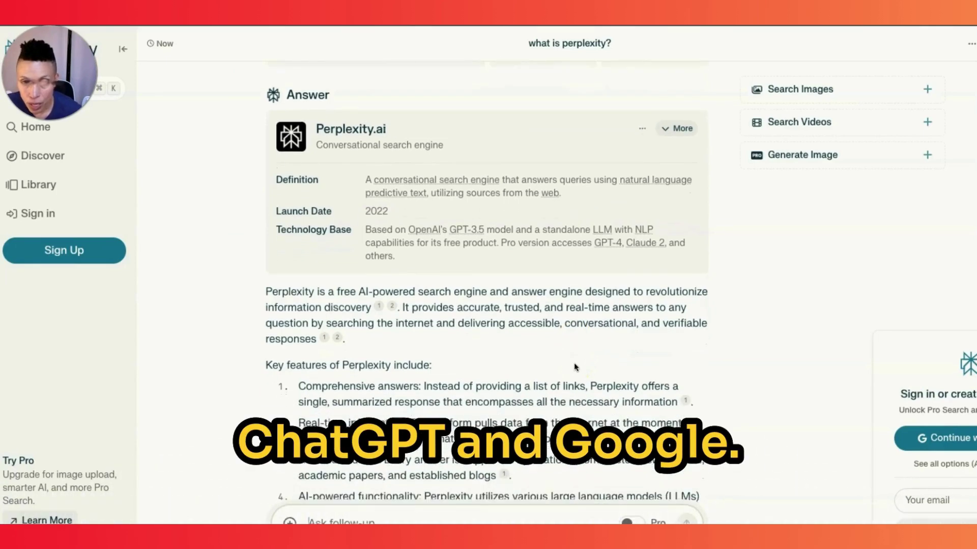
{"action": "scroll", "coordinate": [574, 362], "scroll_direction": "down", "scroll_amount": 1}
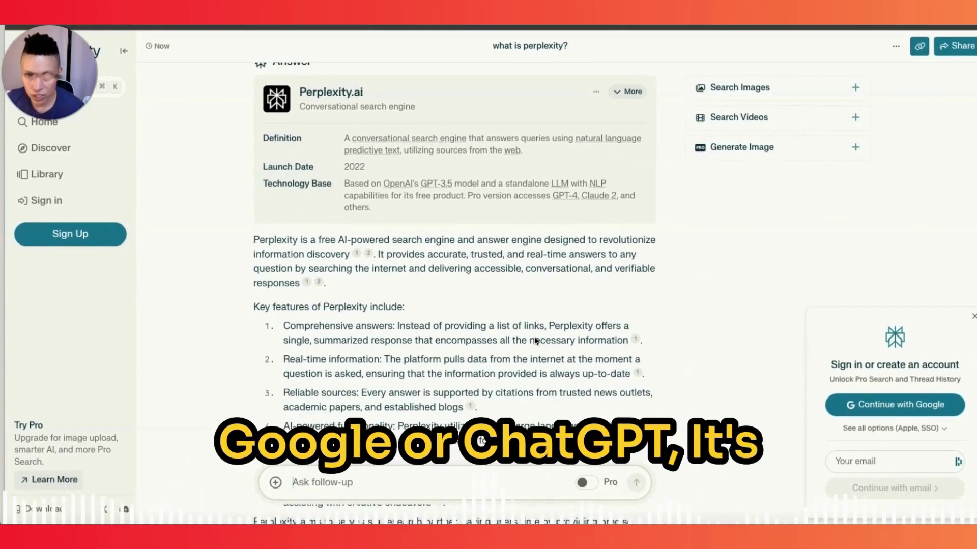
{"action": "left_click", "coordinate": [512, 351]}
{"action": "scroll", "coordinate": [508, 352], "scroll_direction": "down", "scroll_amount": 3}
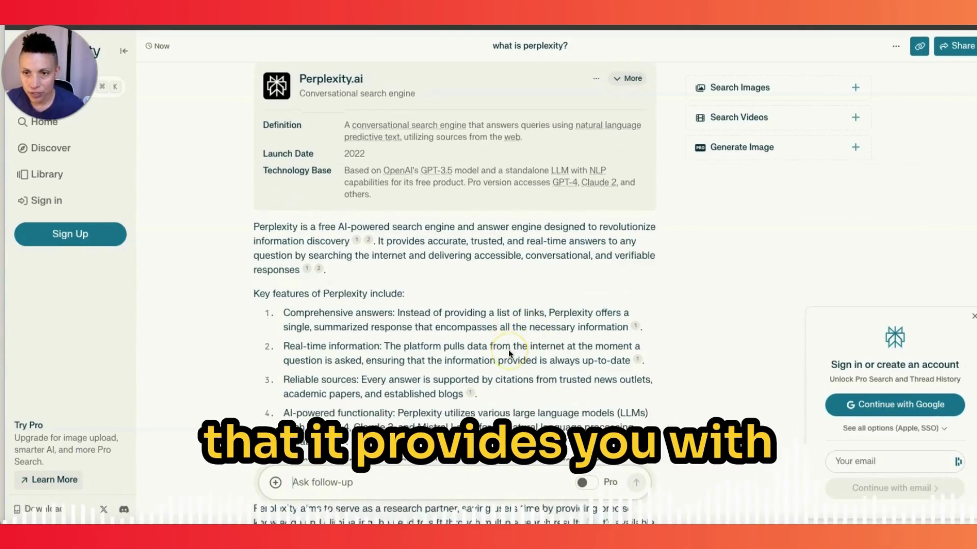
{"action": "scroll", "coordinate": [509, 349], "scroll_direction": "down", "scroll_amount": 6}
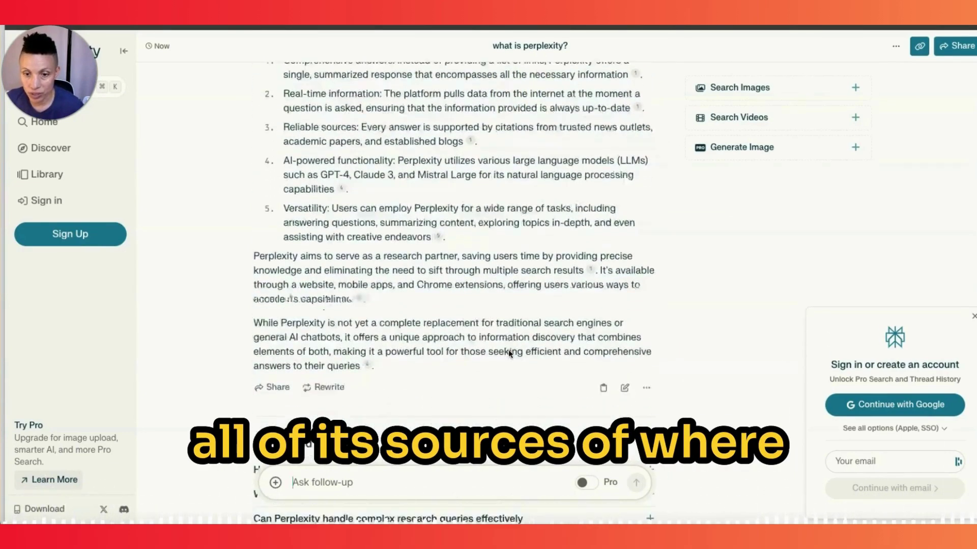
{"action": "left_click", "coordinate": [643, 365]}
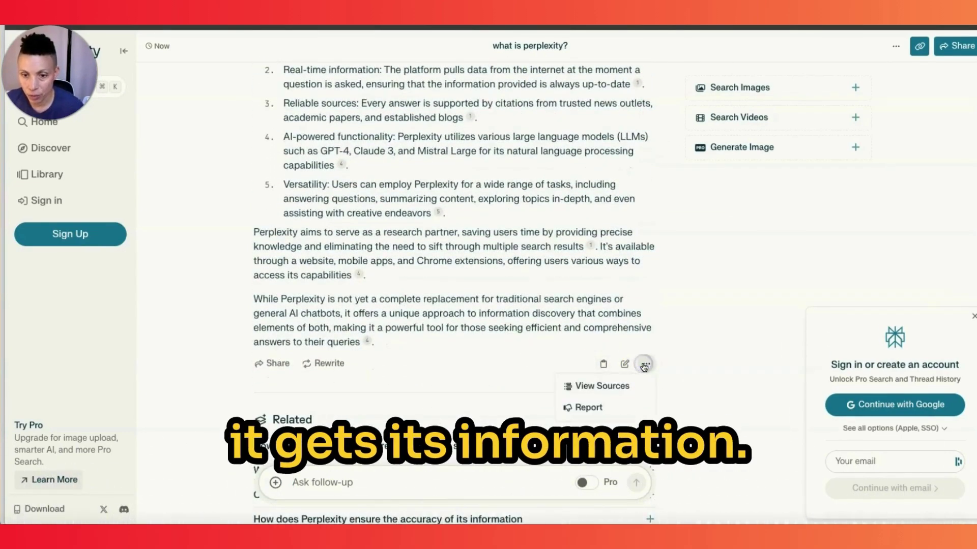
{"action": "left_click", "coordinate": [616, 386]}
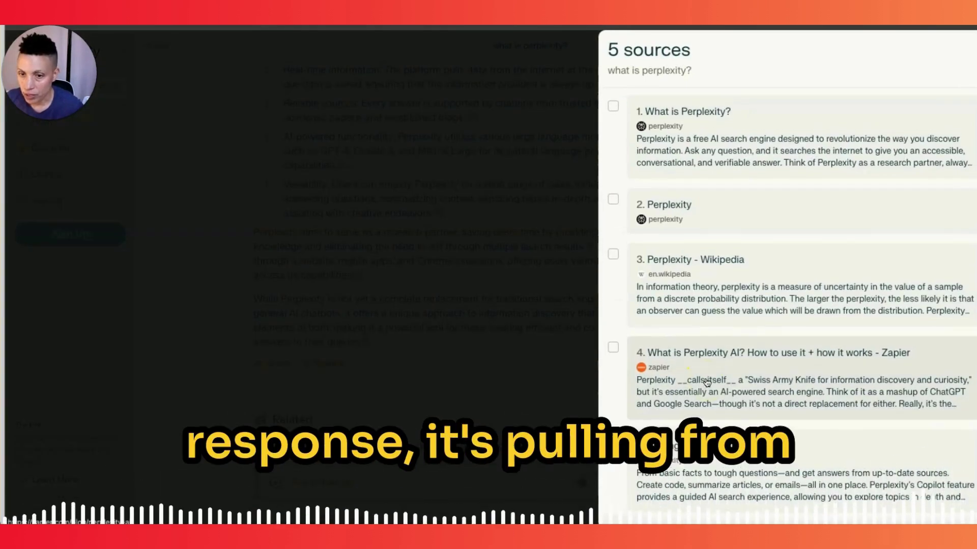
{"action": "scroll", "coordinate": [690, 177], "scroll_direction": "up", "scroll_amount": 1}
{"action": "left_click", "coordinate": [690, 177]}
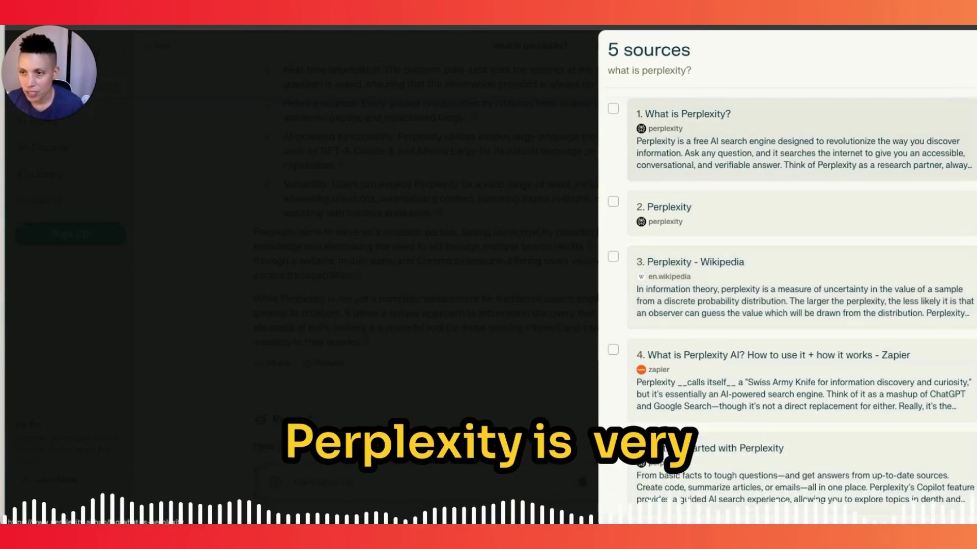
{"action": "key", "text": "Escape"}
Check the web page cited for the "Reliable sources" point and return to the answer.
{"action": "scroll", "coordinate": [521, 401], "scroll_direction": "up", "scroll_amount": 5}
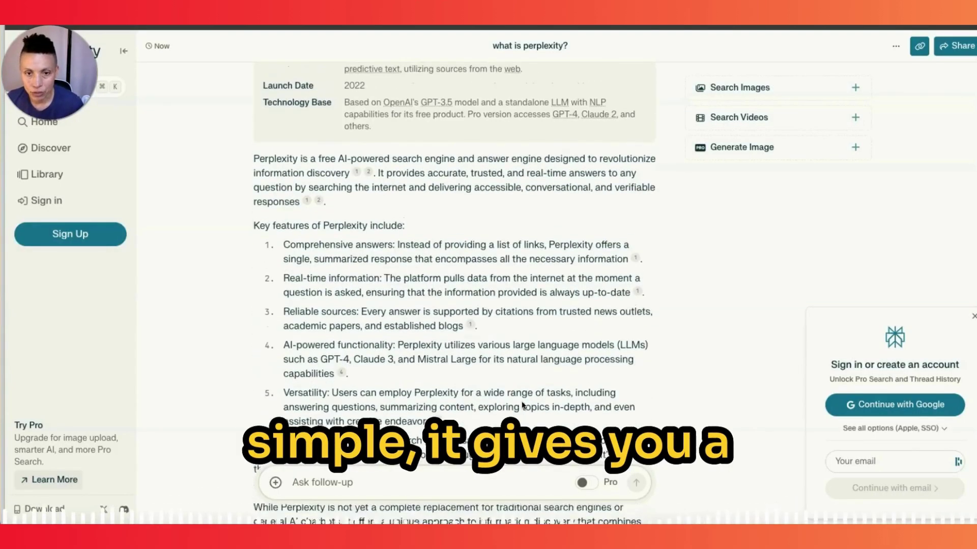
{"action": "left_click", "coordinate": [470, 325]}
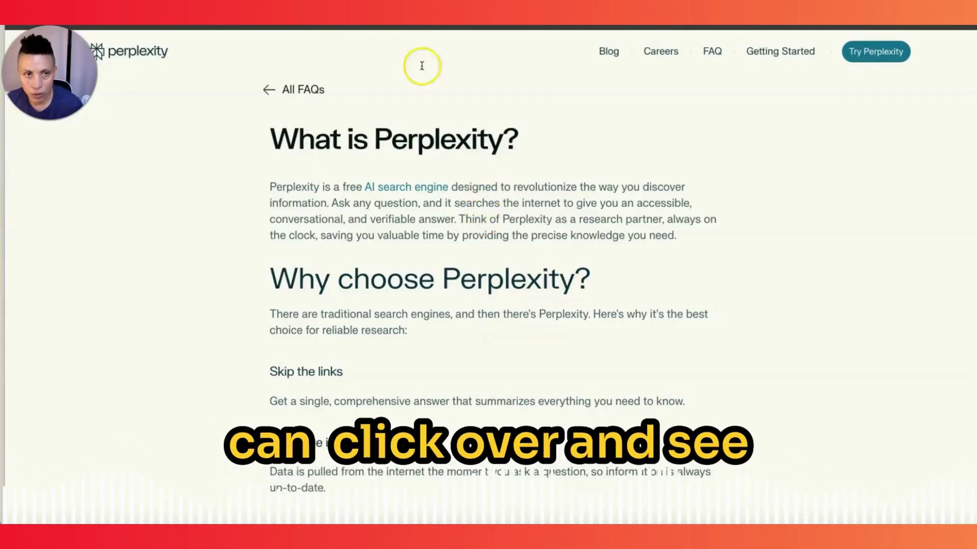
{"action": "key", "text": "ctrl+w"}
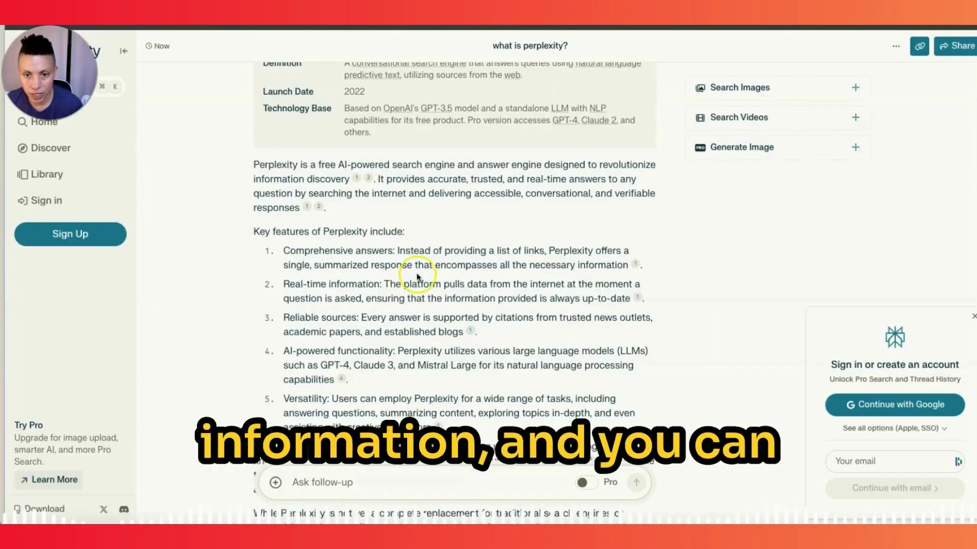
Examine the end of the answer and the related questions below it.
{"action": "scroll", "coordinate": [418, 277], "scroll_direction": "down", "scroll_amount": 4}
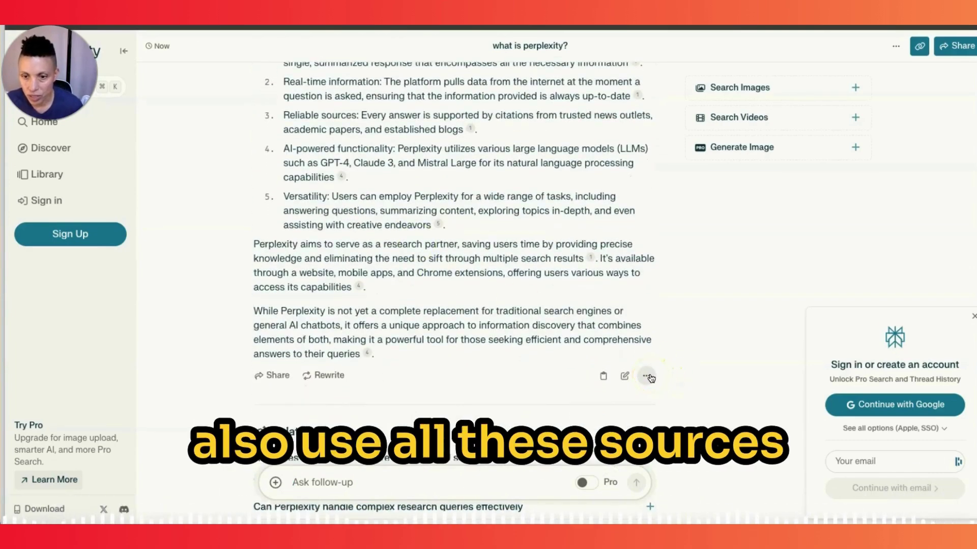
{"action": "scroll", "coordinate": [205, 363], "scroll_direction": "down", "scroll_amount": 1}
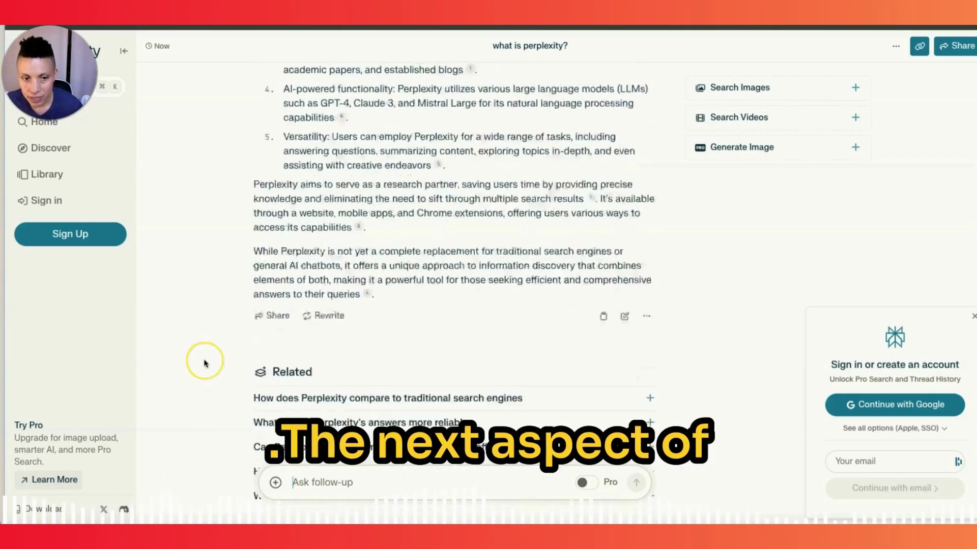
{"action": "scroll", "coordinate": [205, 363], "scroll_direction": "down", "scroll_amount": 2}
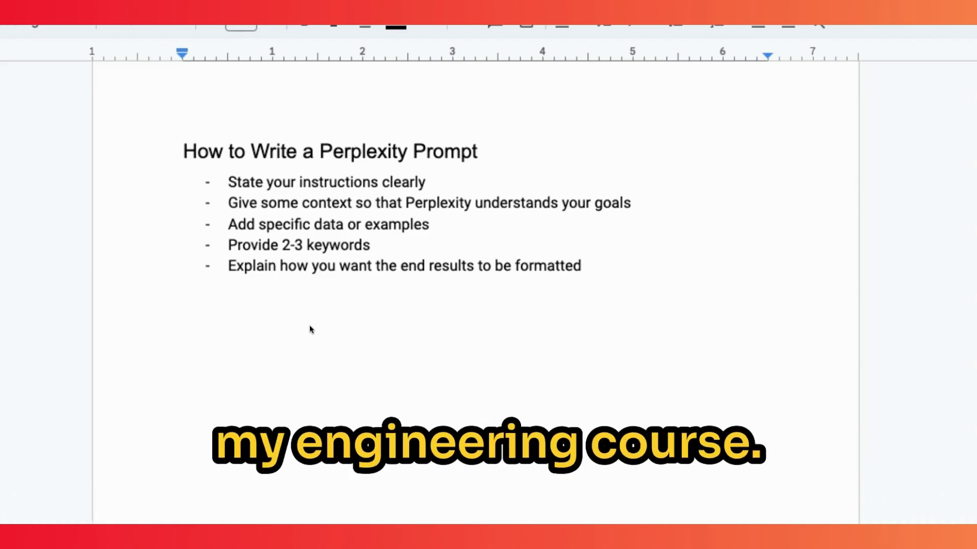
Switch to the Google Docs document "How to Use Perplexity AI" and review the sections on writing prompts and prompt types.
{"action": "left_click", "coordinate": [307, 214]}
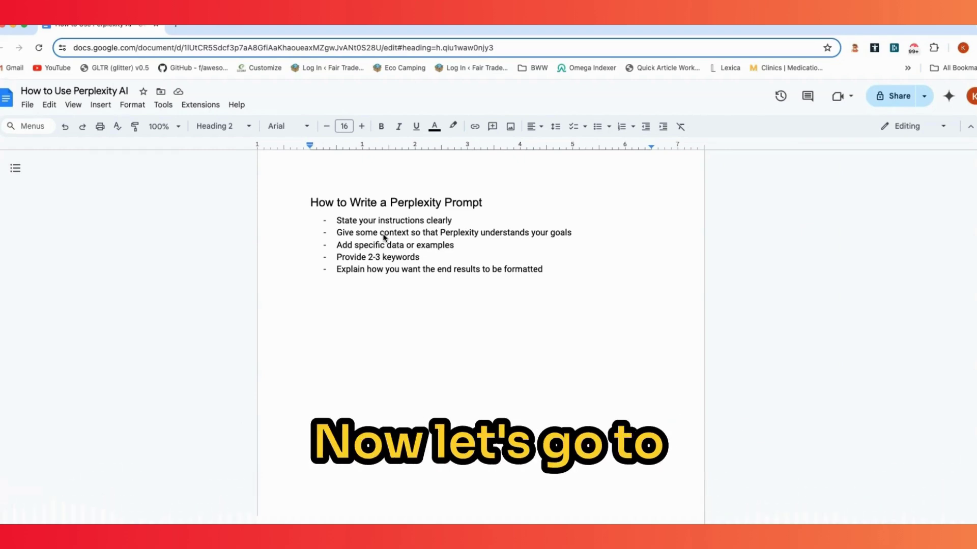
{"action": "left_click", "coordinate": [302, 288]}
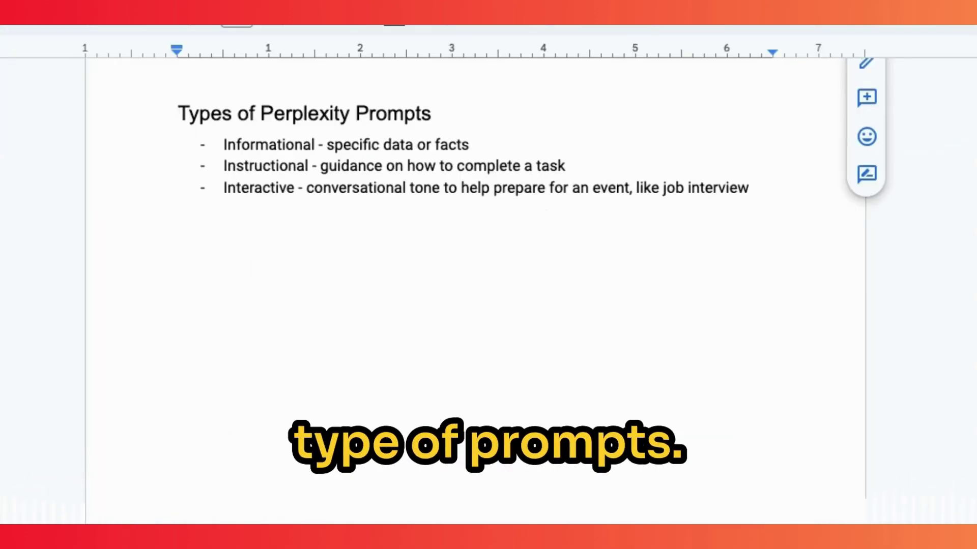
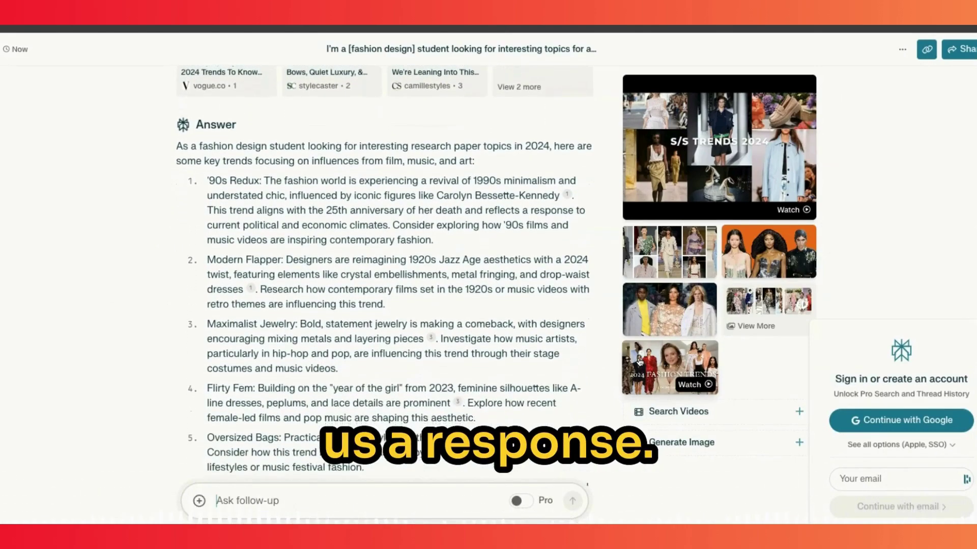
Read through the top 10 fashion design trends for 2024, inspect the answer's source articles, and close the source list.
{"action": "scroll", "coordinate": [312, 168], "scroll_direction": "down", "scroll_amount": 1}
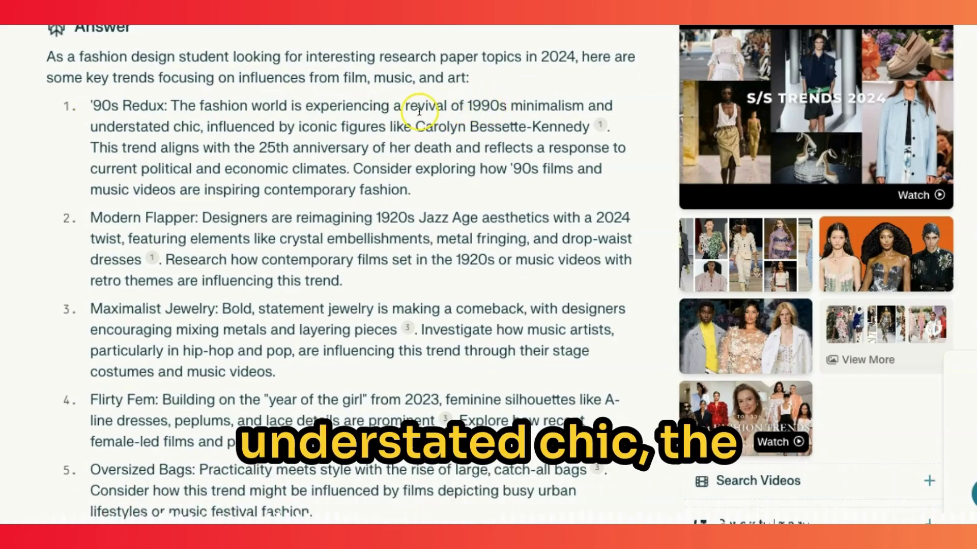
{"action": "scroll", "coordinate": [282, 256], "scroll_direction": "down", "scroll_amount": 3}
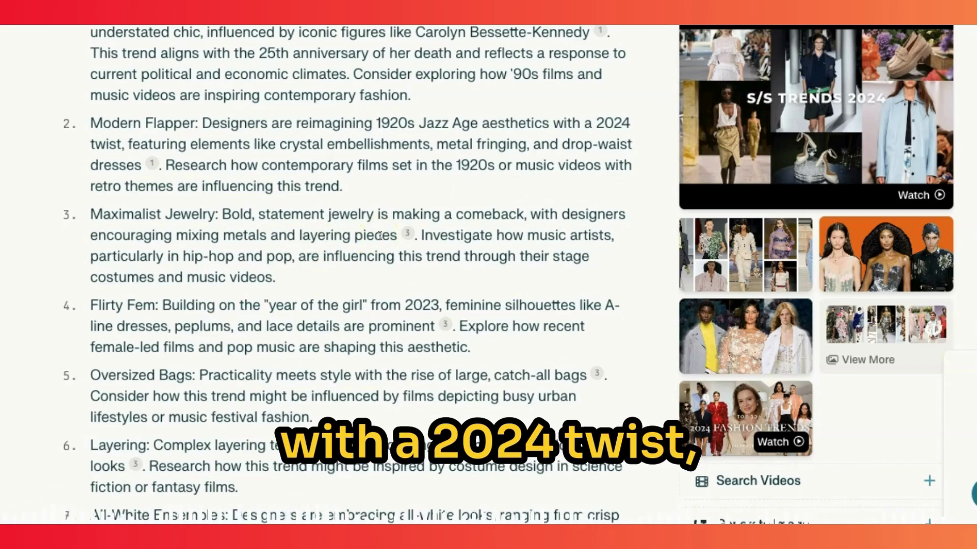
{"action": "scroll", "coordinate": [243, 290], "scroll_direction": "down", "scroll_amount": 2}
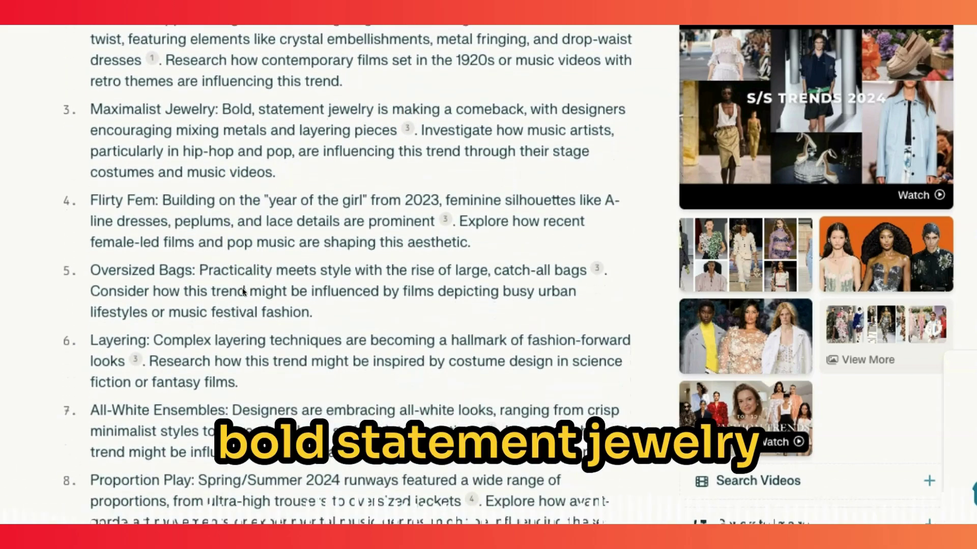
{"action": "scroll", "coordinate": [242, 288], "scroll_direction": "down", "scroll_amount": 1}
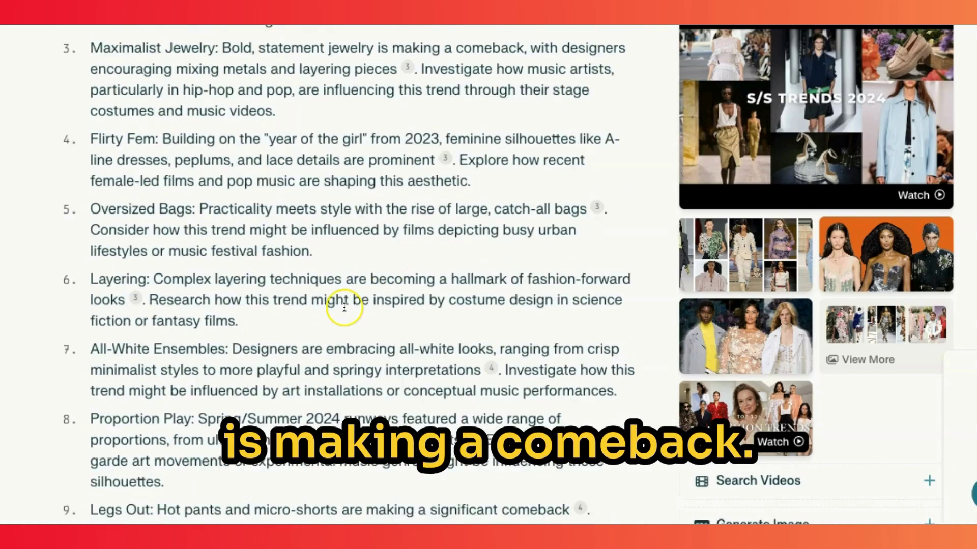
{"action": "scroll", "coordinate": [342, 303], "scroll_direction": "down", "scroll_amount": 1}
{"action": "scroll", "coordinate": [422, 448], "scroll_direction": "down", "scroll_amount": 1}
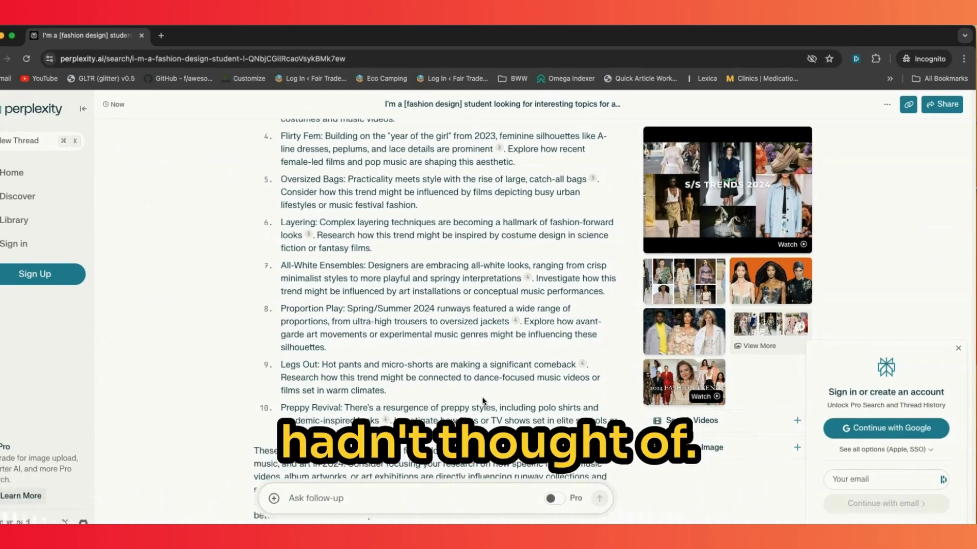
{"action": "scroll", "coordinate": [471, 391], "scroll_direction": "down", "scroll_amount": 3}
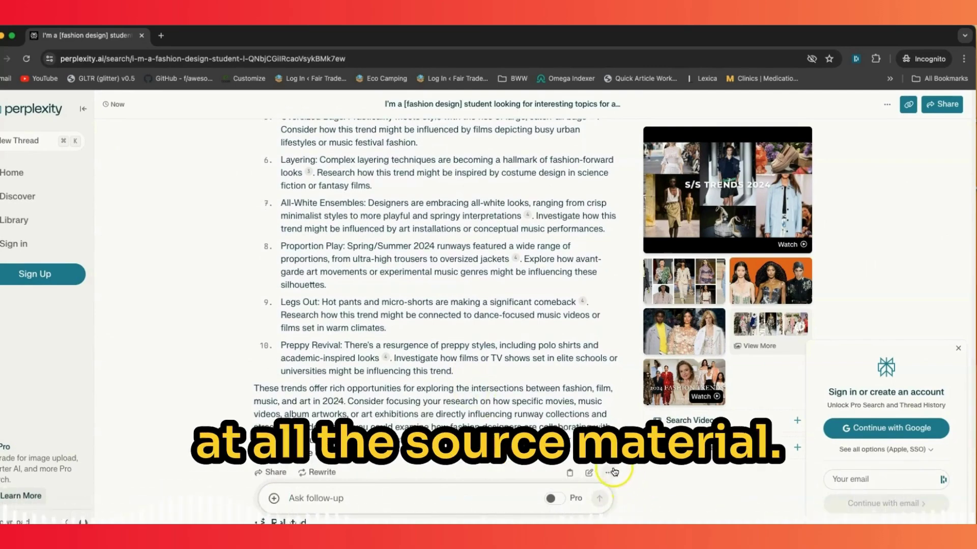
{"action": "left_click", "coordinate": [568, 492]}
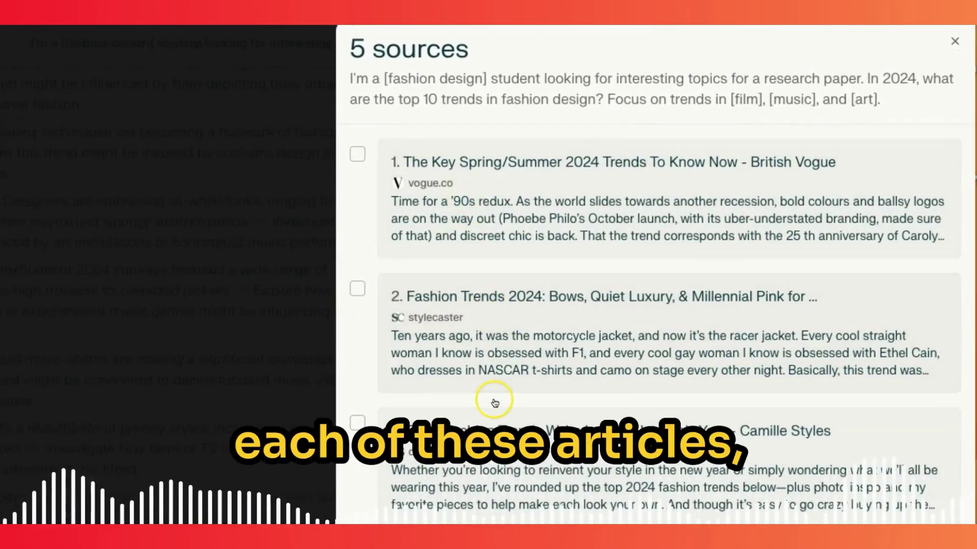
{"action": "scroll", "coordinate": [498, 516], "scroll_direction": "down", "scroll_amount": 2}
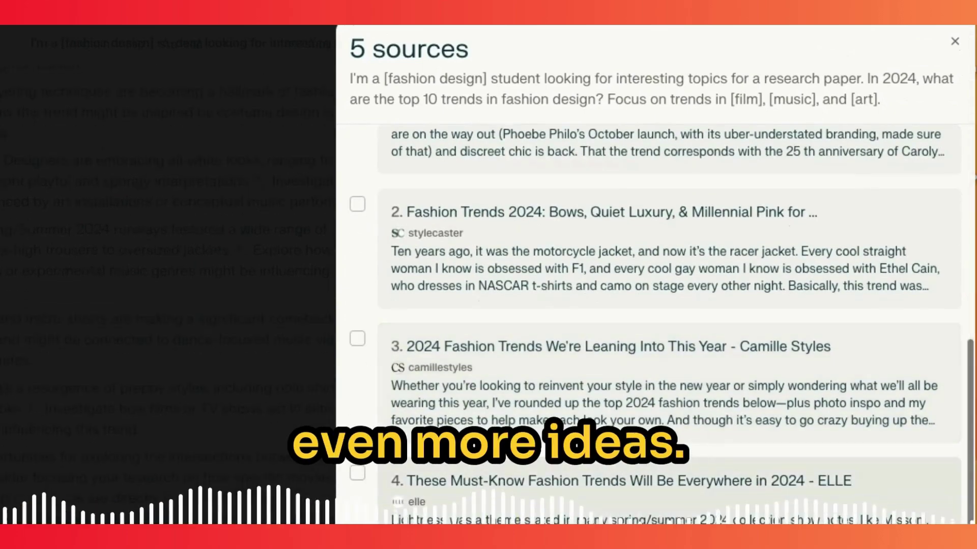
{"action": "left_click", "coordinate": [955, 41]}
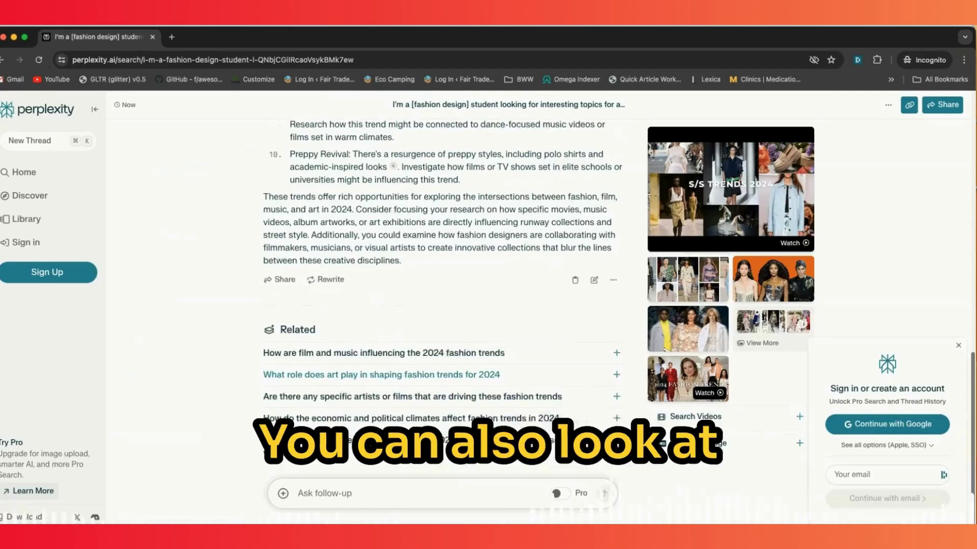
Ask the related questions "How are film and music influencing the 2024 fashion trends" and "How are music festivals influencing fashion choices in 2024".
{"action": "scroll", "coordinate": [287, 265], "scroll_direction": "down", "scroll_amount": 1}
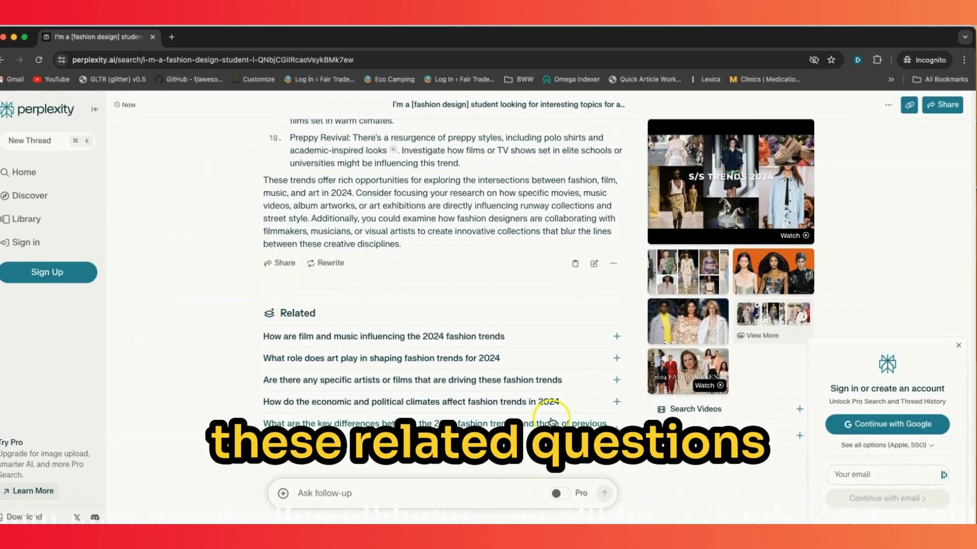
{"action": "left_click", "coordinate": [383, 337]}
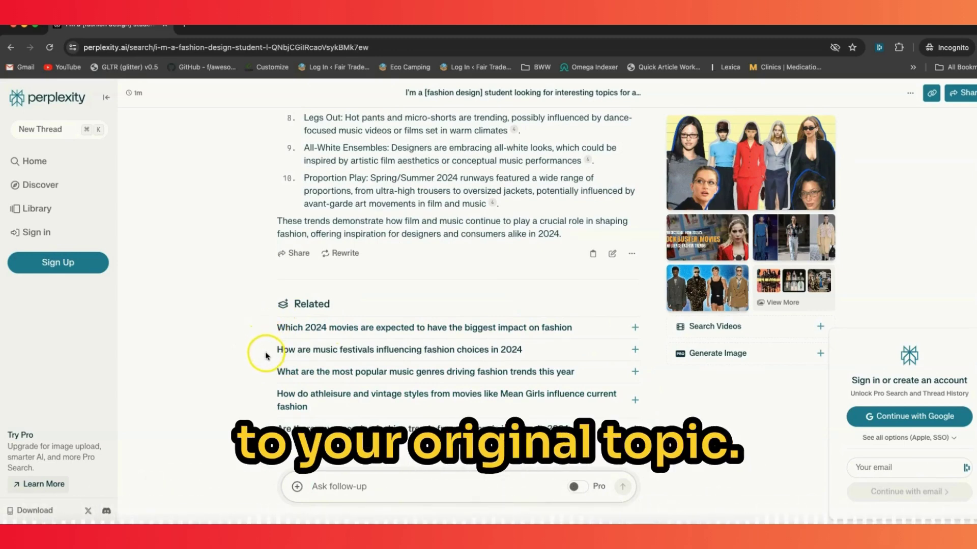
{"action": "left_click", "coordinate": [635, 350]}
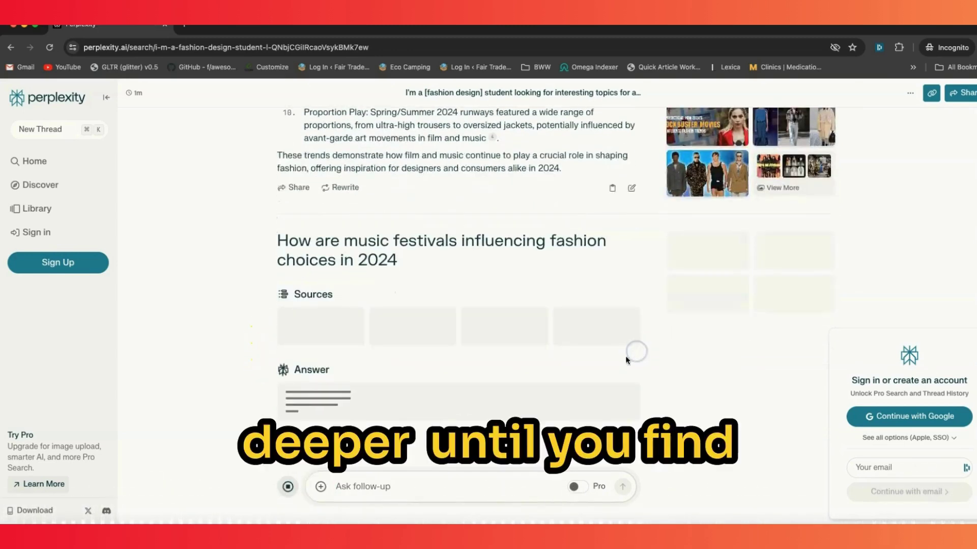
{"action": "left_click", "coordinate": [579, 363]}
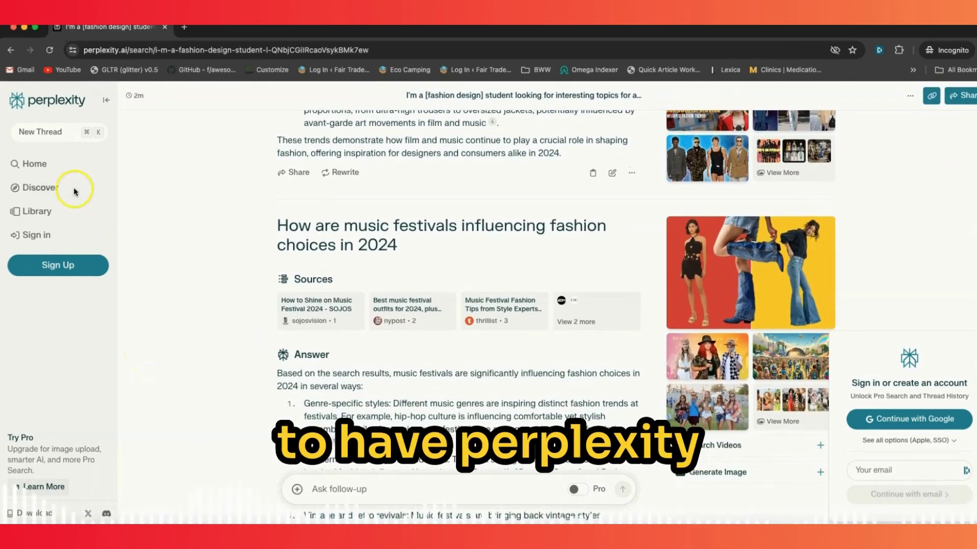
Ask from the home page for a [mechanical engineering] essay outline on [robotics] in [manufacturing], covering [automation], [simulation], [modeling], key studies and statistics.
{"action": "left_click", "coordinate": [34, 163]}
{"action": "left_click", "coordinate": [402, 257]}
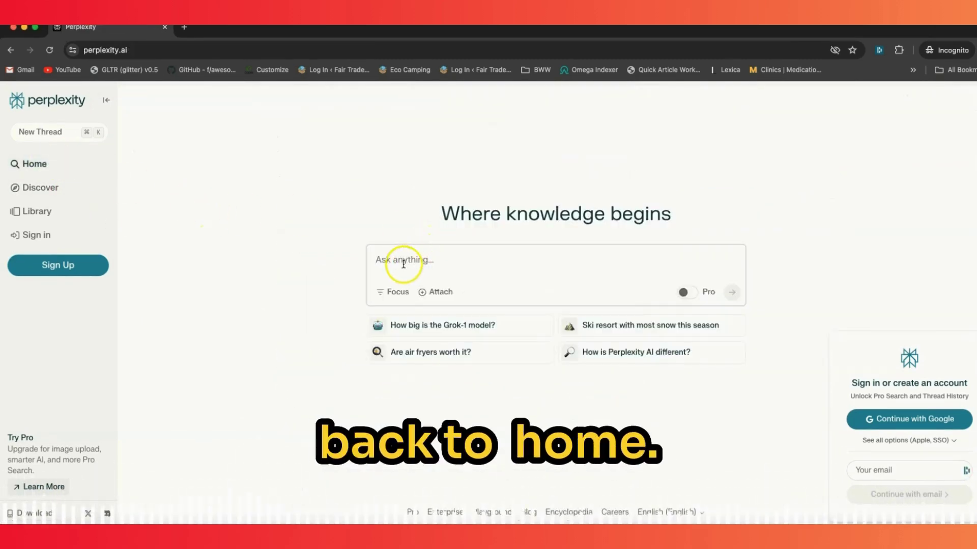
{"action": "type", "text": "I'm an [engineering] student aiming to excel in my [mechanical engineering] paper and need you to provide an essay outline on the effects of [robotics] on [manufacturing]. Focus on areas such as [automation], [simulation], and [modeling], and include key studies and statistics."}
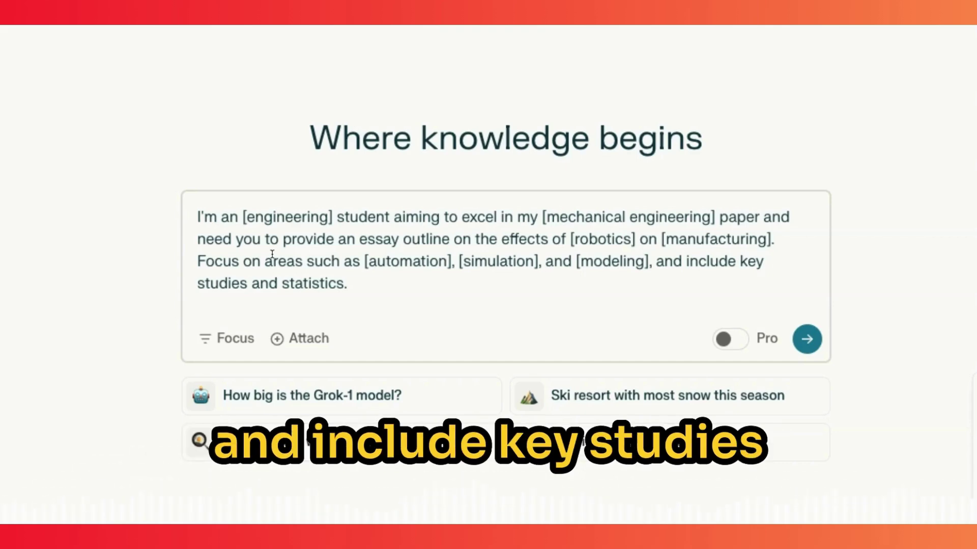
{"action": "left_click", "coordinate": [806, 339]}
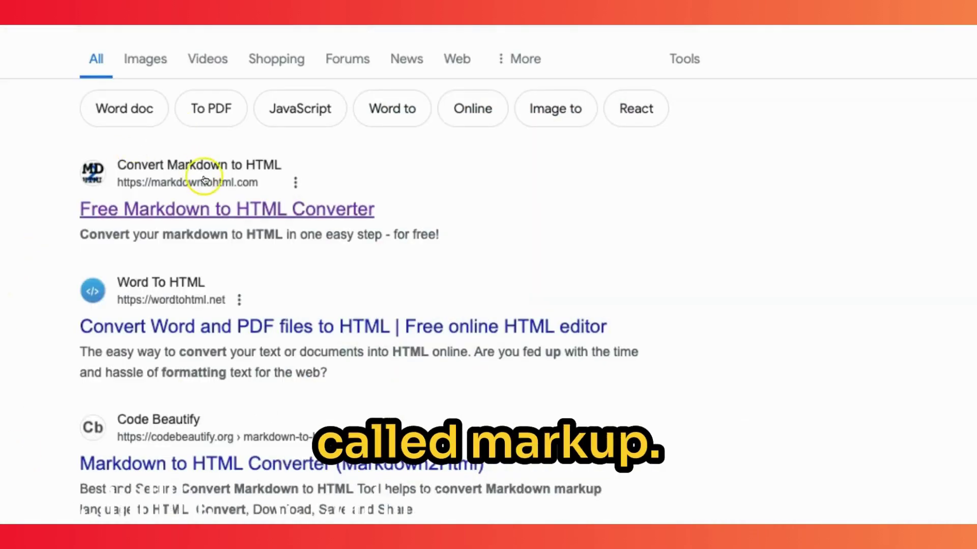
Open the Free Markdown to HTML Converter, replace its sample markdown with the copied Perplexity outline, and select the rendered outline in the preview.
{"action": "left_click", "coordinate": [312, 209]}
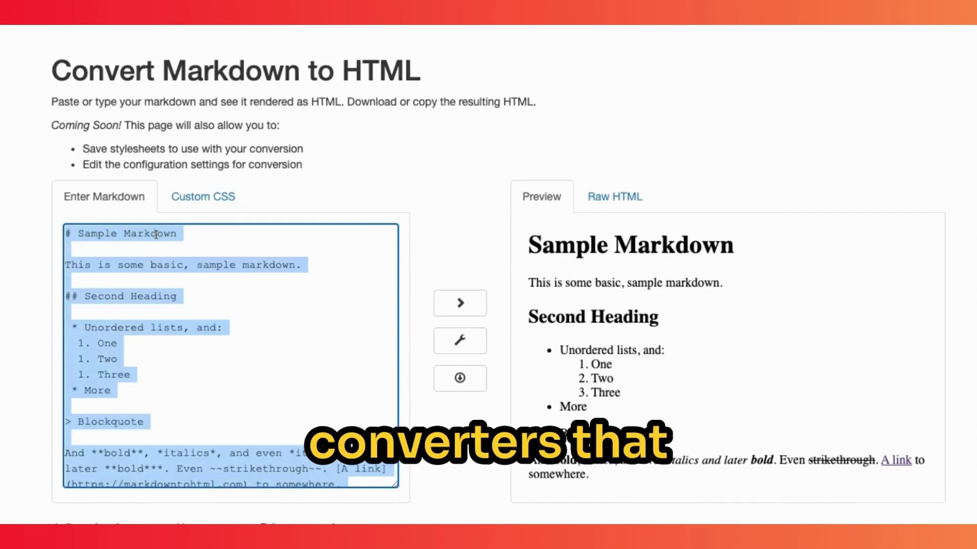
{"action": "key", "text": "BackSpace"}
{"action": "key", "text": "ctrl+v"}
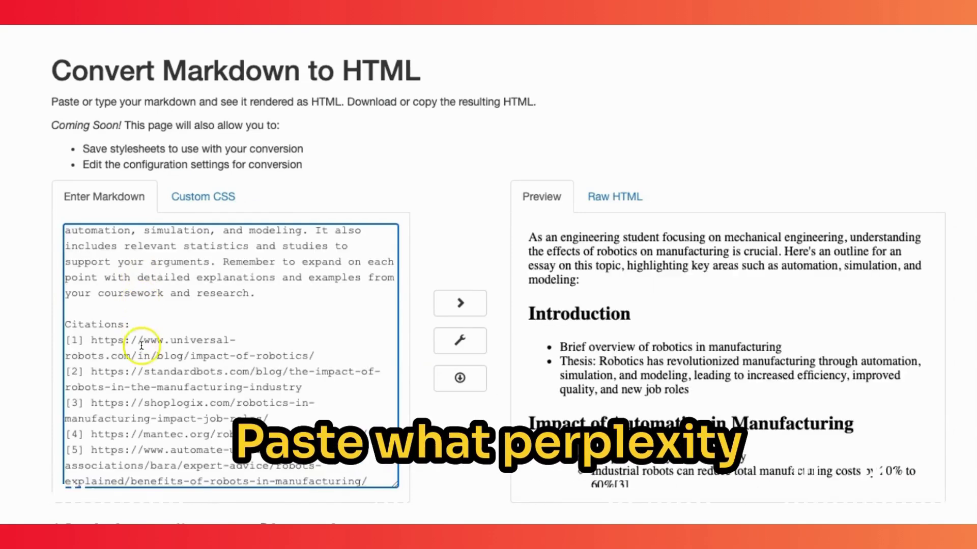
{"action": "left_click", "coordinate": [585, 270]}
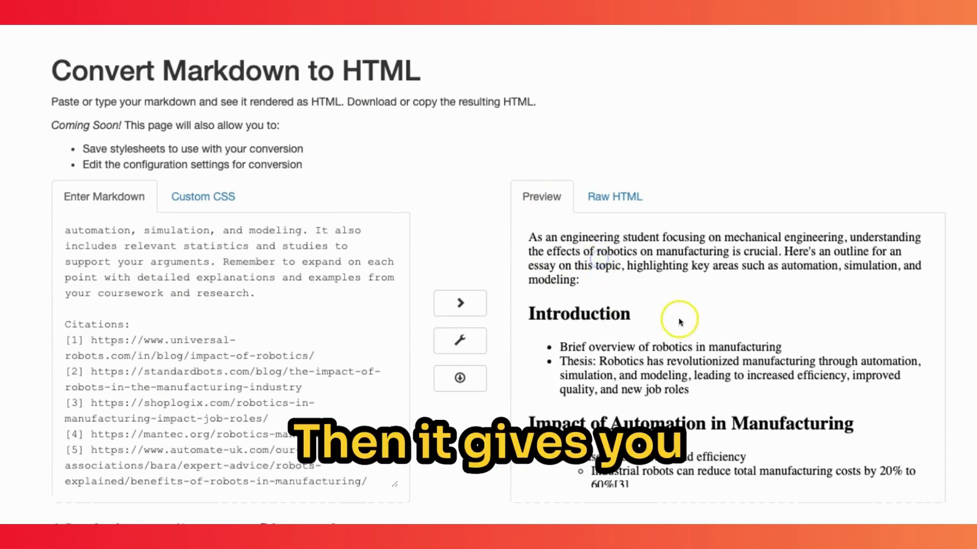
{"action": "left_click_drag", "start_coordinate": [530, 237], "coordinate": [834, 486]}
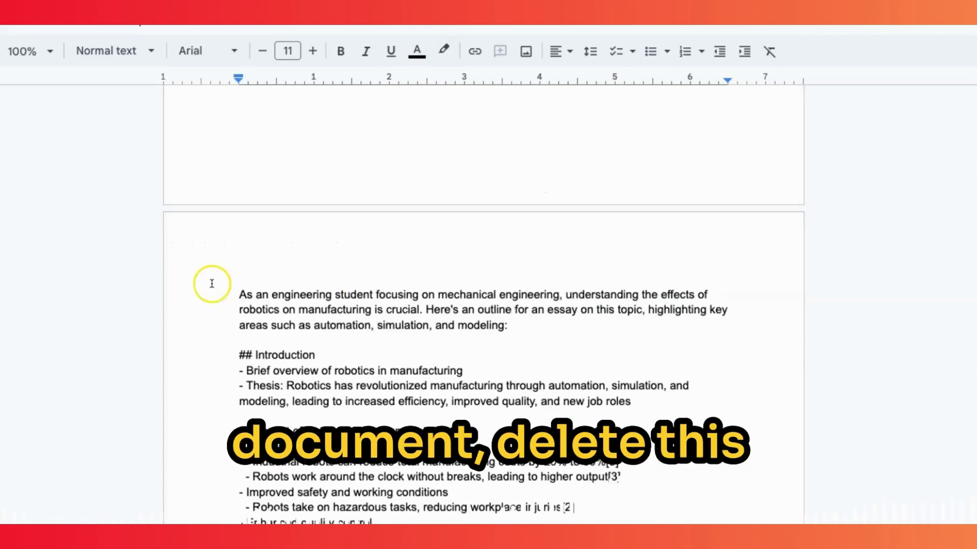
Replace the raw markdown outline in the Google Docs document with the formatted version from the converter.
{"action": "scroll", "coordinate": [212, 284], "scroll_direction": "down", "scroll_amount": 15}
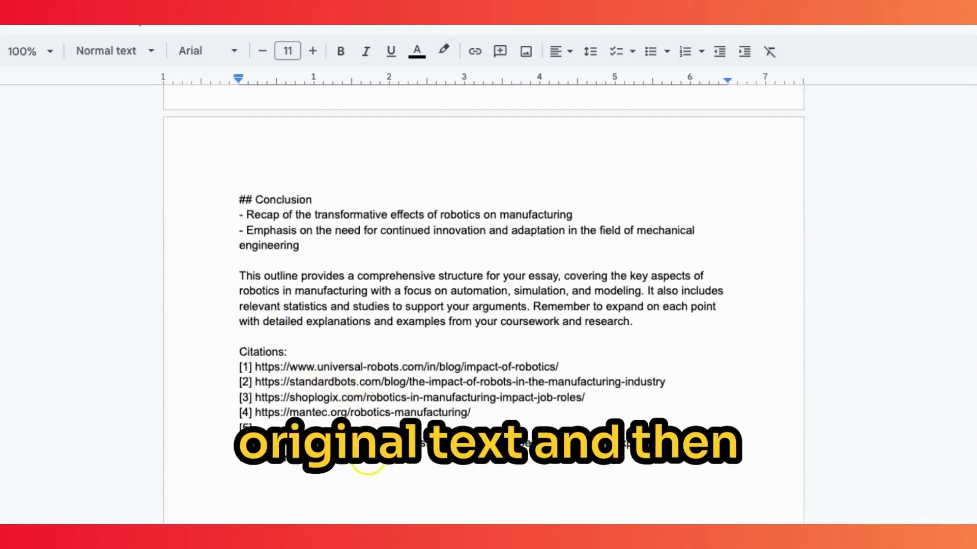
{"action": "key", "text": "ctrl+a"}
{"action": "key", "text": "Delete"}
{"action": "left_click", "coordinate": [343, 320]}
{"action": "key", "text": "ctrl+v"}
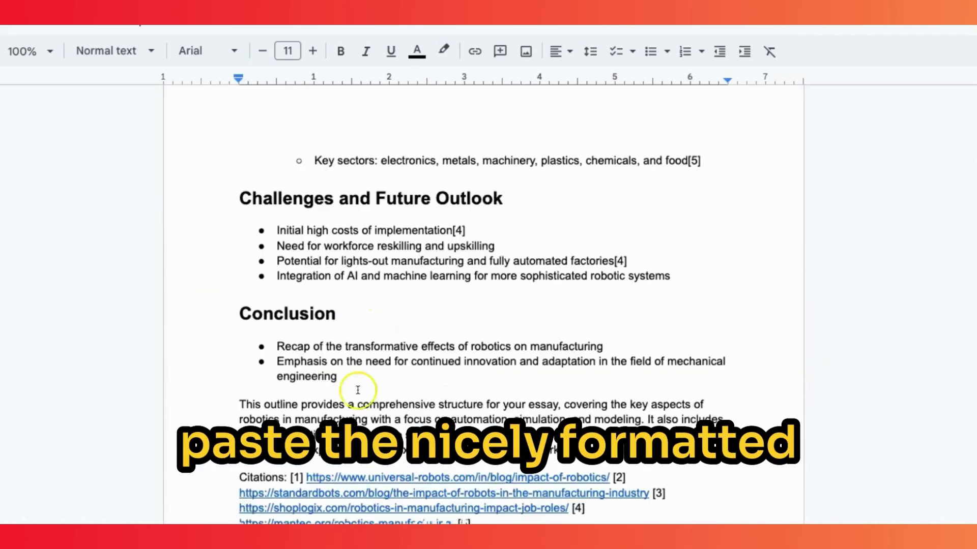
{"action": "scroll", "coordinate": [323, 339], "scroll_direction": "up", "scroll_amount": 15}
{"action": "scroll", "coordinate": [382, 364], "scroll_direction": "down", "scroll_amount": 1}
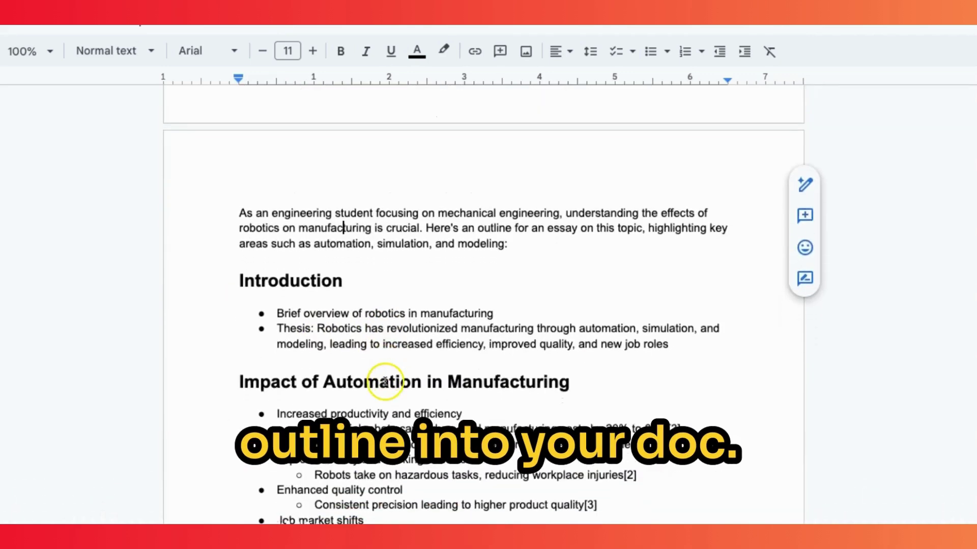
Examine the outline's "Impact of Automation in Manufacturing" section and the claims listed under its points.
{"action": "left_click", "coordinate": [403, 347]}
{"action": "scroll", "coordinate": [403, 347], "scroll_direction": "down", "scroll_amount": 2}
{"action": "left_click_drag", "start_coordinate": [668, 317], "coordinate": [315, 317]}
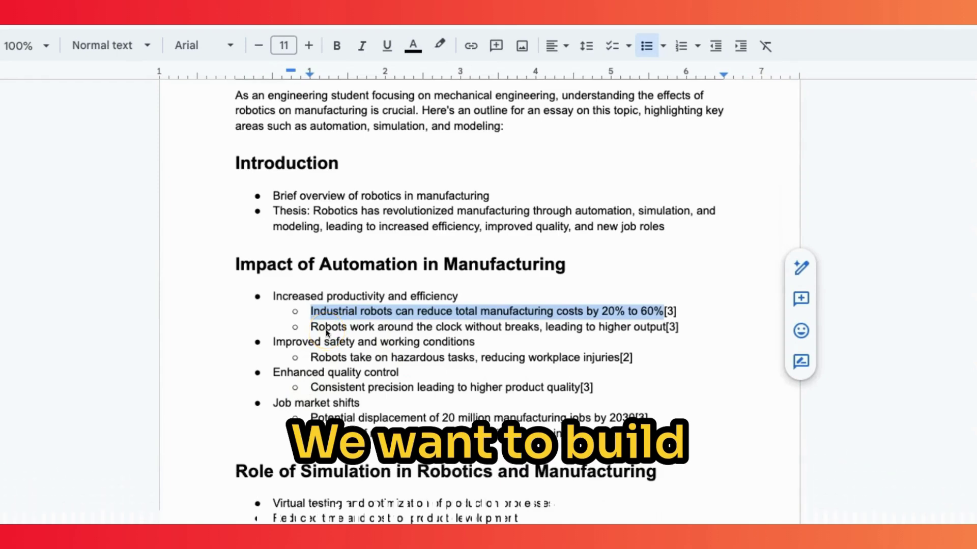
{"action": "left_click", "coordinate": [328, 331]}
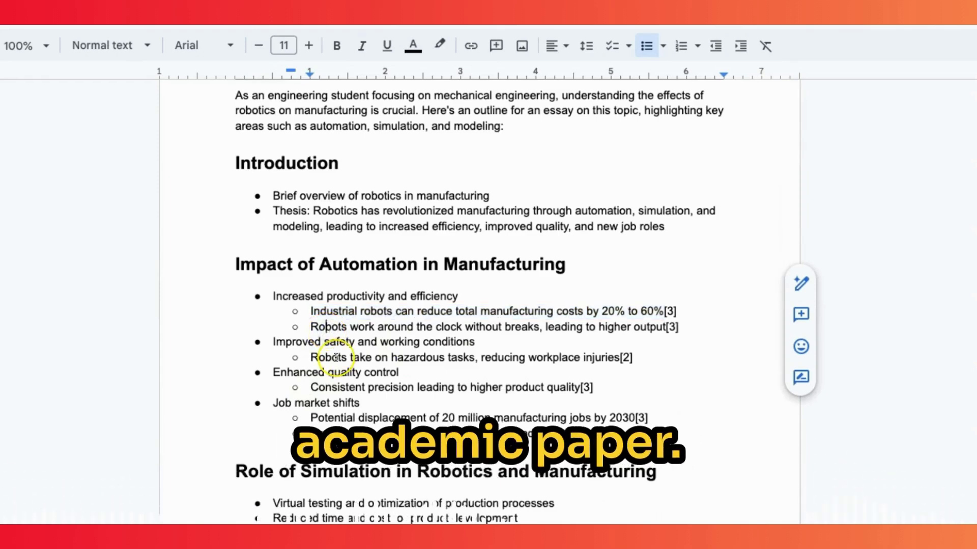
{"action": "scroll", "coordinate": [336, 357], "scroll_direction": "down", "scroll_amount": 1}
{"action": "scroll", "coordinate": [336, 357], "scroll_direction": "down", "scroll_amount": 1}
{"action": "scroll", "coordinate": [335, 357], "scroll_direction": "up", "scroll_amount": 1}
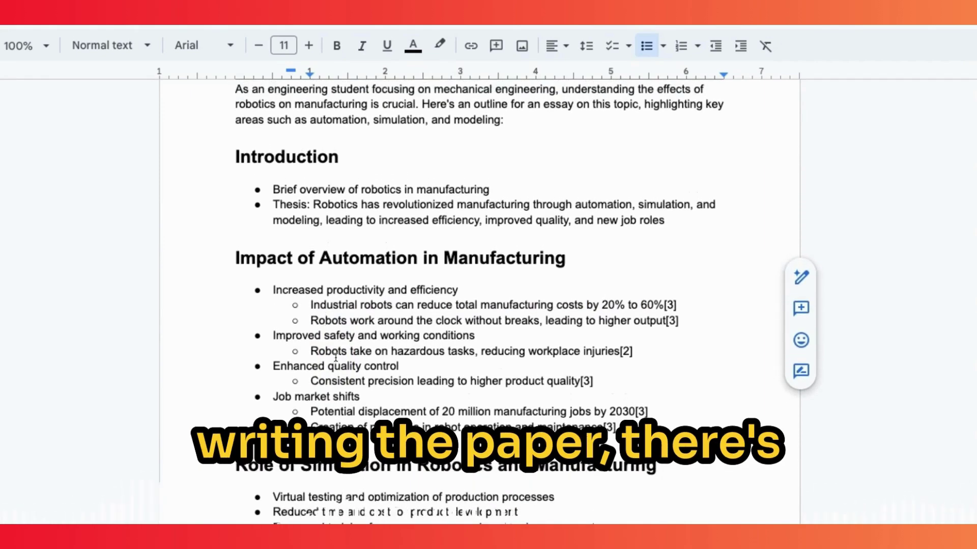
{"action": "scroll", "coordinate": [336, 358], "scroll_direction": "down", "scroll_amount": 1}
{"action": "scroll", "coordinate": [336, 358], "scroll_direction": "down", "scroll_amount": 1}
{"action": "scroll", "coordinate": [354, 342], "scroll_direction": "down", "scroll_amount": 1}
{"action": "scroll", "coordinate": [351, 330], "scroll_direction": "up", "scroll_amount": 1}
{"action": "left_click", "coordinate": [351, 329]}
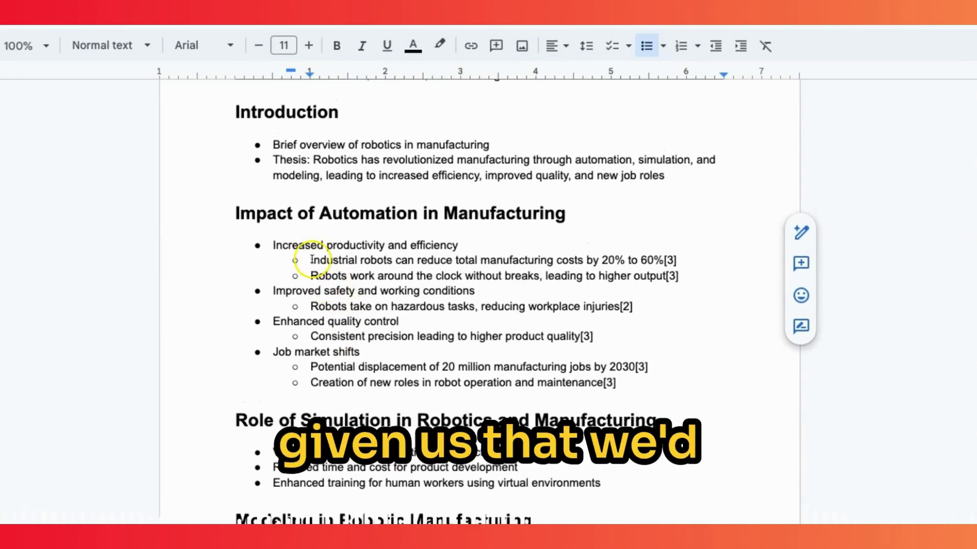
Copy the claim "Industrial robots can reduce total manufacturing costs by 20% to 60%" from the outline and switch to Perplexity.
{"action": "left_click_drag", "start_coordinate": [310, 260], "coordinate": [549, 265]}
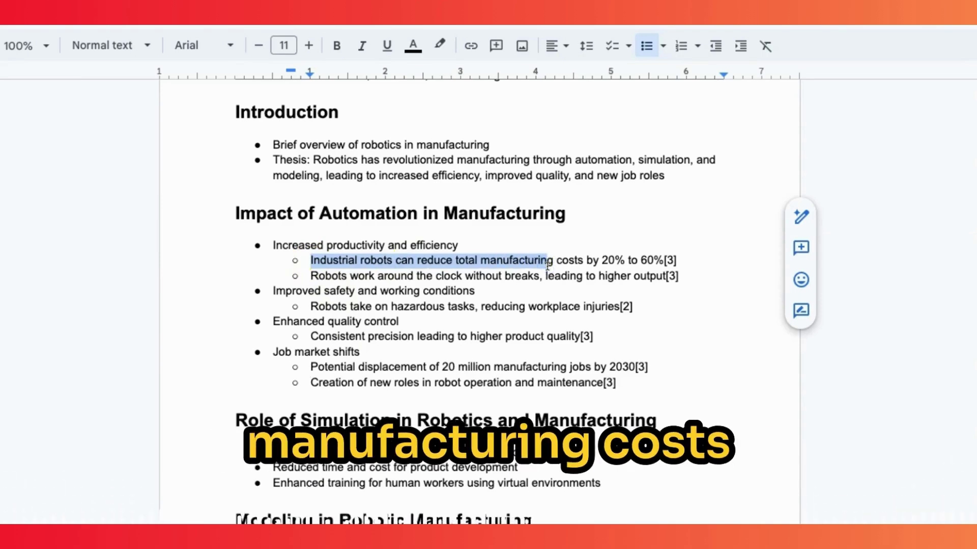
{"action": "left_click", "coordinate": [662, 261], "text": "shift"}
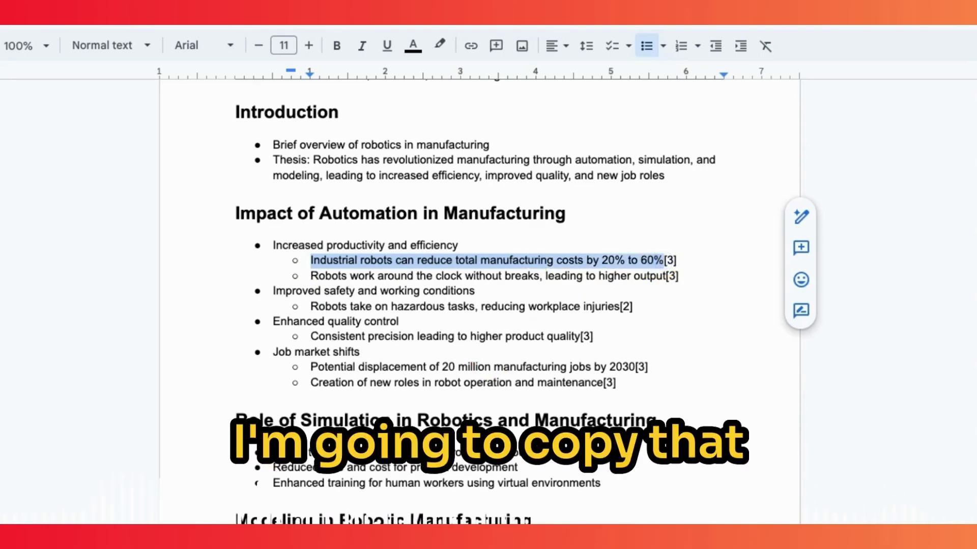
{"action": "key", "text": "ctrl+Tab"}
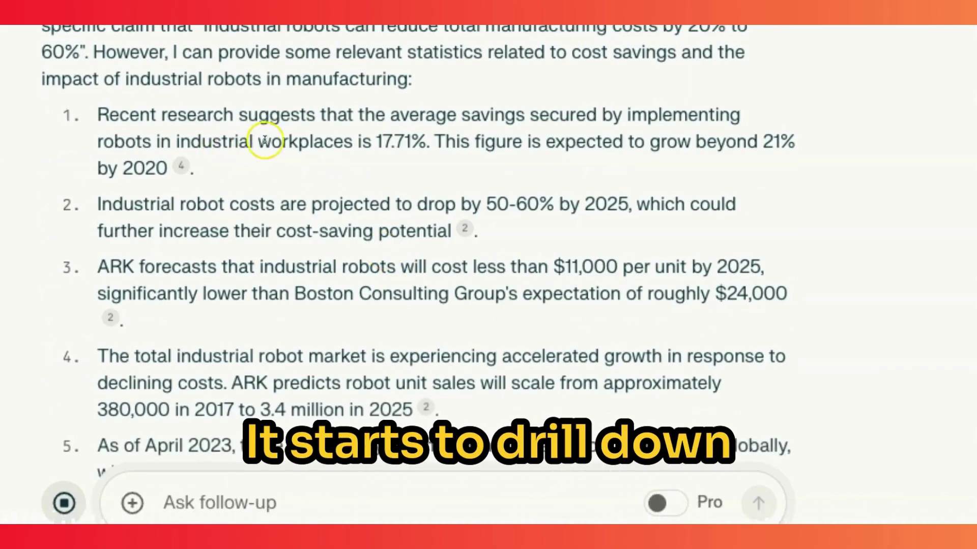
Read the statistics on industrial robot cost savings and open the source cited for the first one.
{"action": "scroll", "coordinate": [336, 233], "scroll_direction": "down", "scroll_amount": 1}
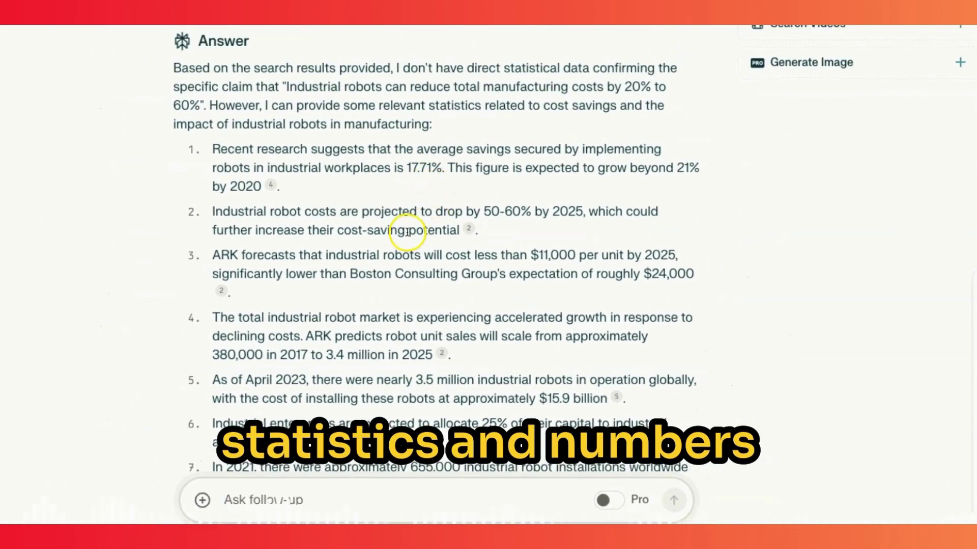
{"action": "scroll", "coordinate": [399, 244], "scroll_direction": "down", "scroll_amount": 2}
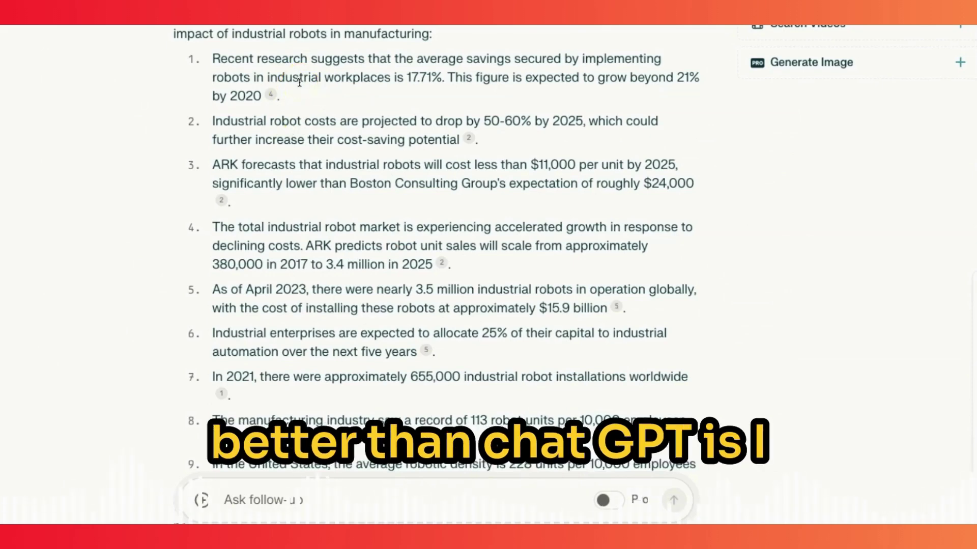
{"action": "left_click", "coordinate": [271, 94]}
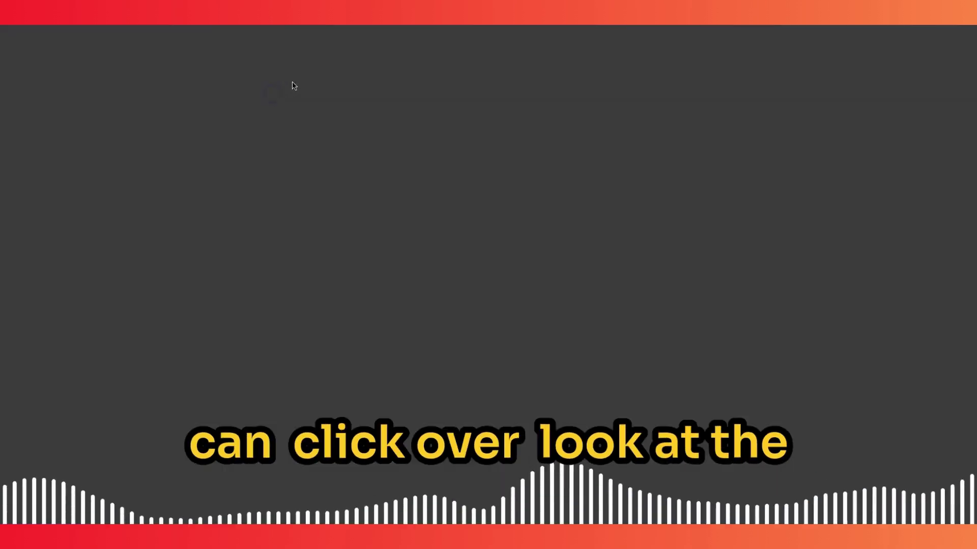
{"action": "scroll", "coordinate": [478, 211], "scroll_direction": "down", "scroll_amount": 10}
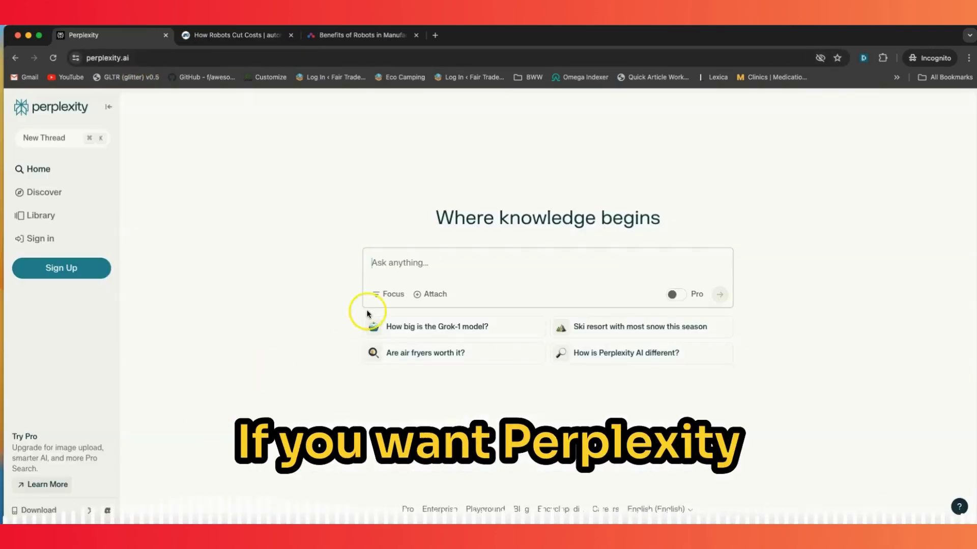
Enter "provide more statistical data on "Industrial robots can reduce total manufacturing costs by 20% to 60%"" with the focus set to Academic.
{"action": "left_click", "coordinate": [376, 263]}
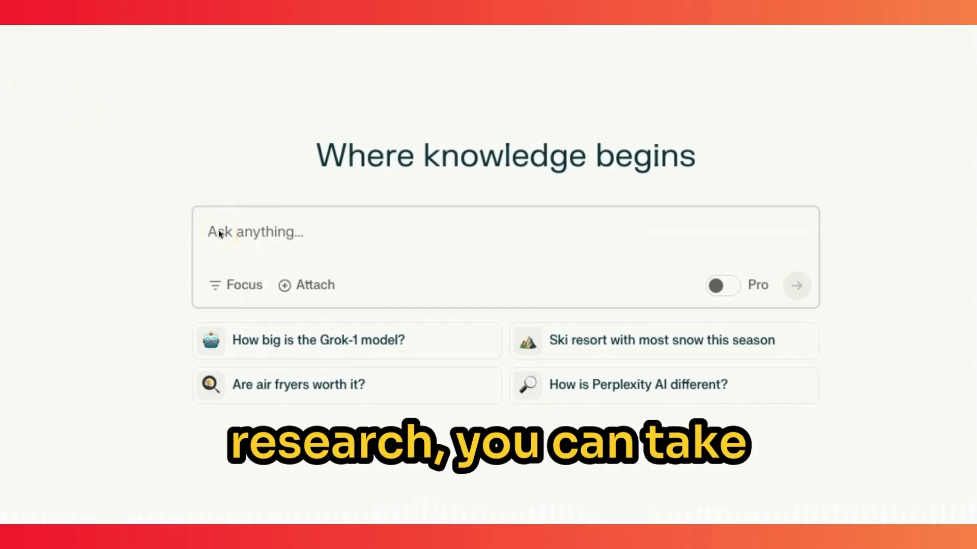
{"action": "type", "text": "provide more statistical data on \"Industrial robots can reduce total manufacturing costs by 20% to 60%\""}
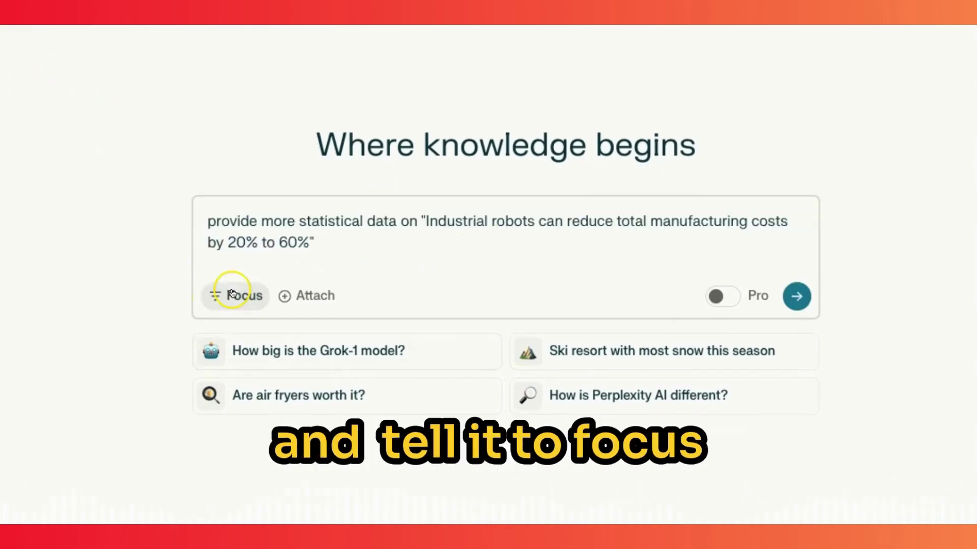
{"action": "left_click", "coordinate": [234, 294]}
{"action": "left_click", "coordinate": [380, 337]}
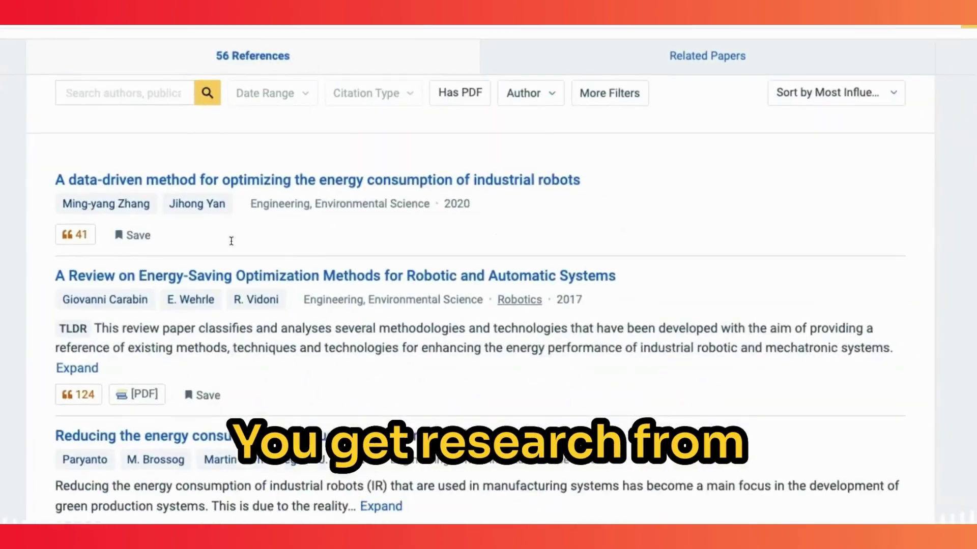
Look through the academic papers on industrial robot energy consumption and welding robots, including their references.
{"action": "scroll", "coordinate": [231, 241], "scroll_direction": "down", "scroll_amount": 6}
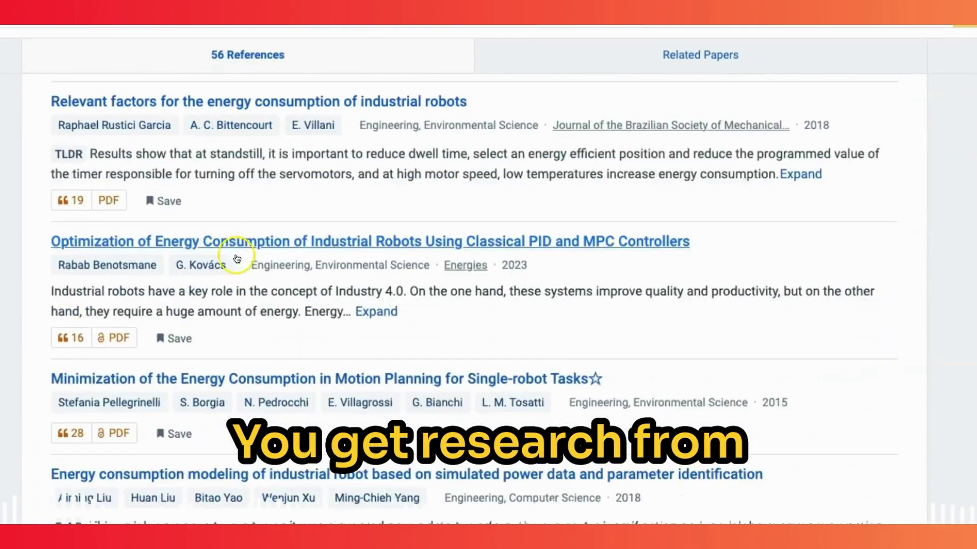
{"action": "left_click", "coordinate": [239, 249]}
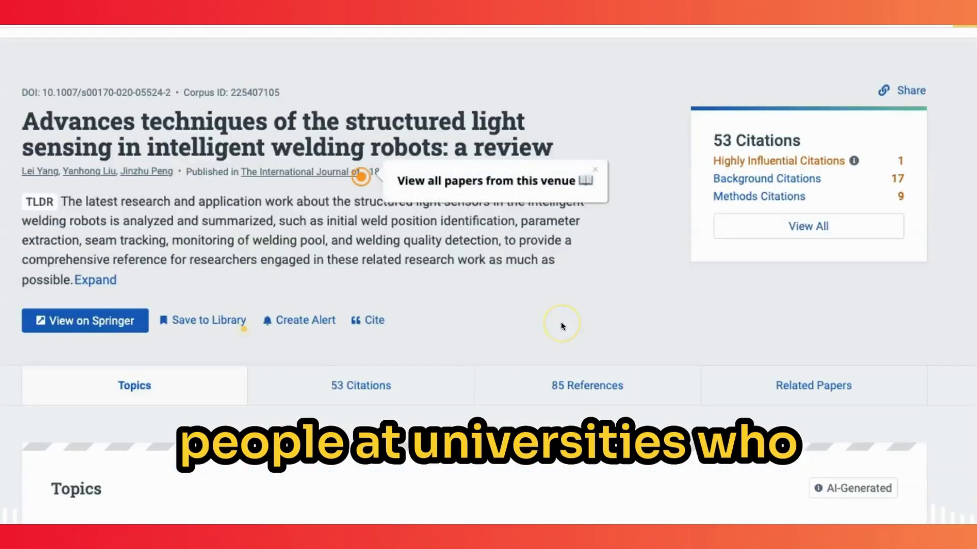
{"action": "scroll", "coordinate": [562, 323], "scroll_direction": "down", "scroll_amount": 5}
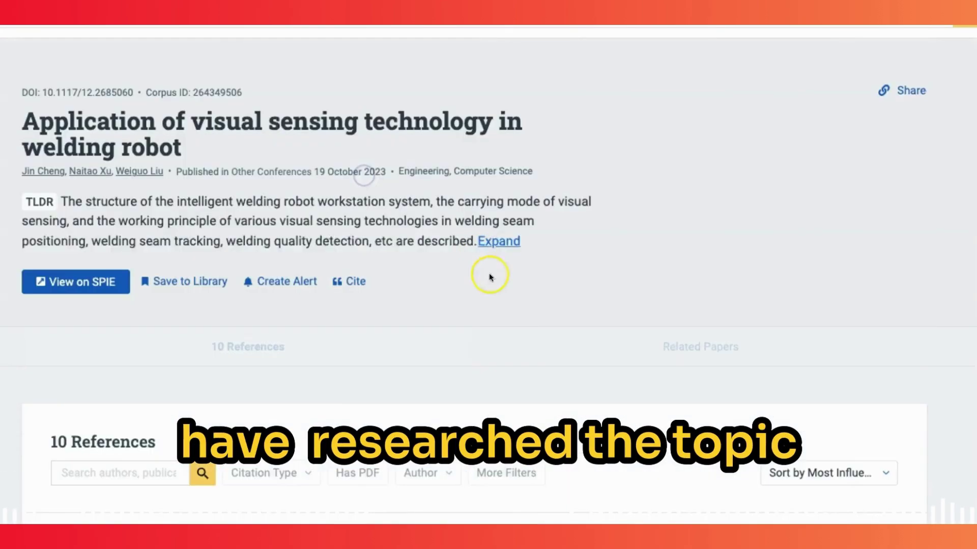
{"action": "scroll", "coordinate": [517, 319], "scroll_direction": "down", "scroll_amount": 5}
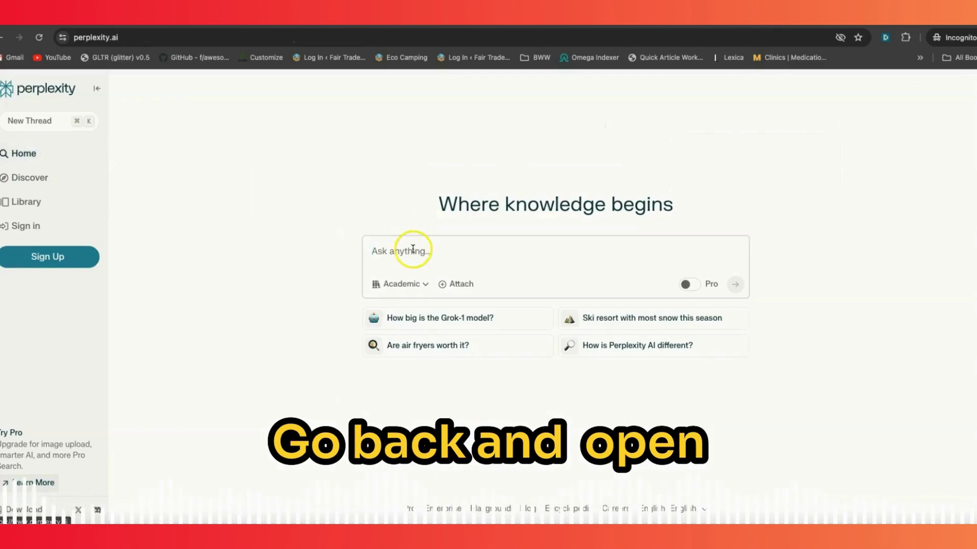
Set the search focus back to All and ask Perplexity to build a comparison table on "robotics in manufacturing".
{"action": "left_click", "coordinate": [424, 286]}
{"action": "left_click", "coordinate": [394, 309]}
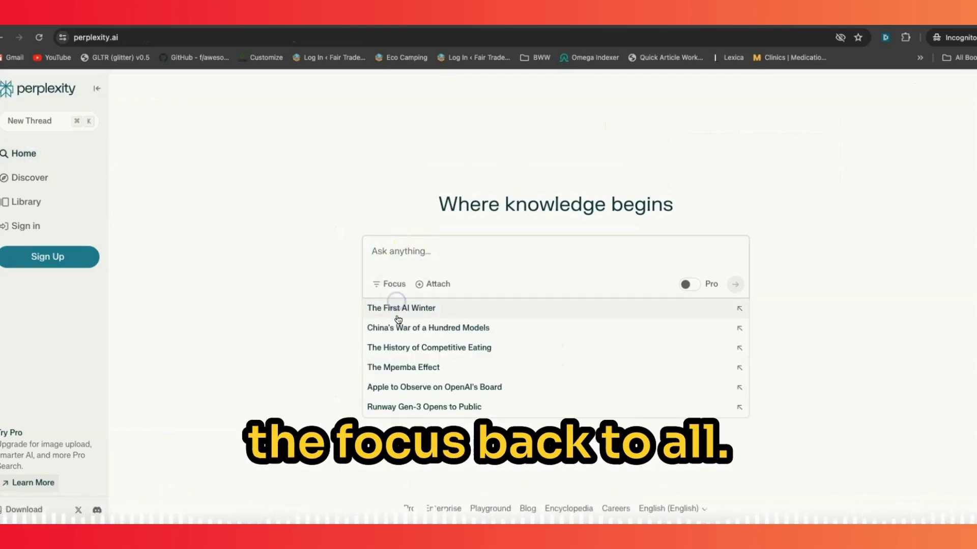
{"action": "left_click", "coordinate": [398, 256]}
{"action": "type", "text": "build"}
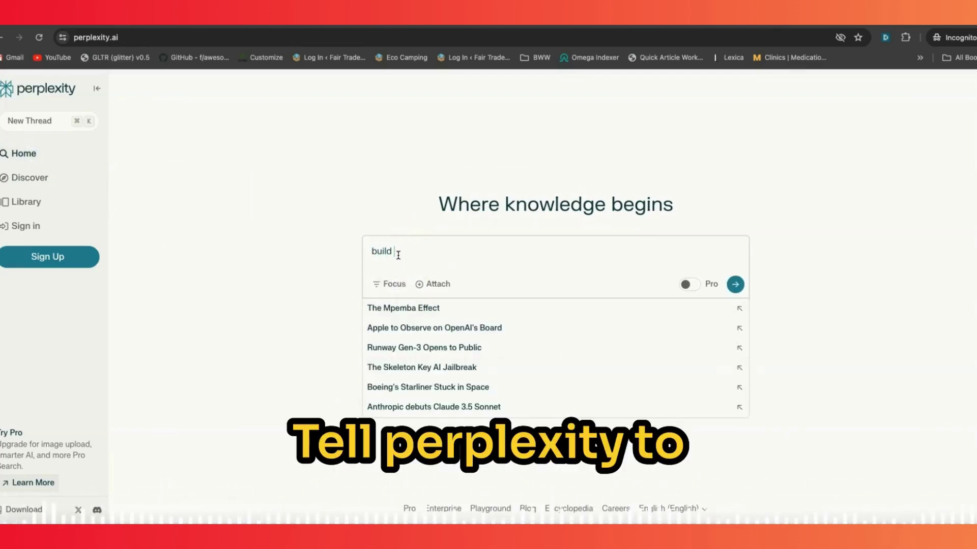
{"action": "type", "text": " a compari"}
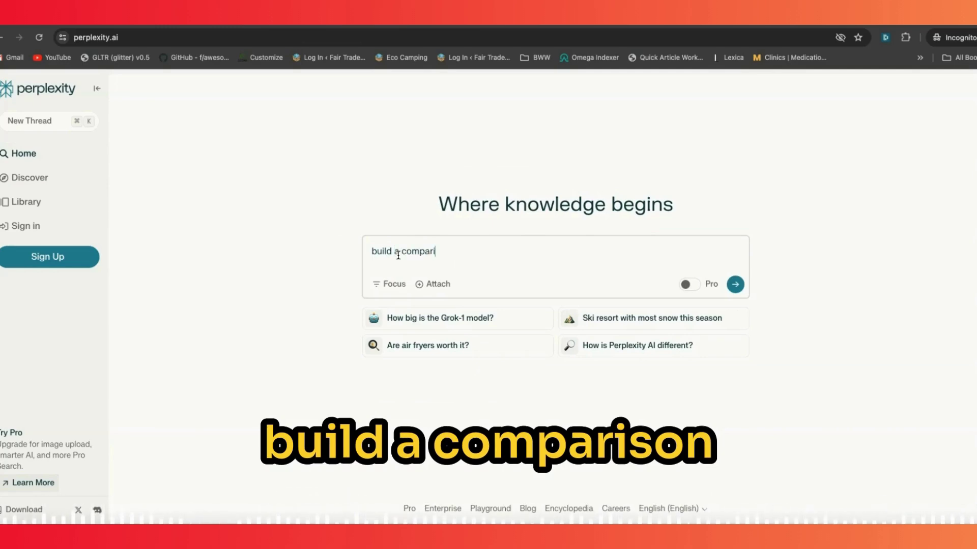
{"action": "type", "text": "son table on \"robotics in manufacturing"}
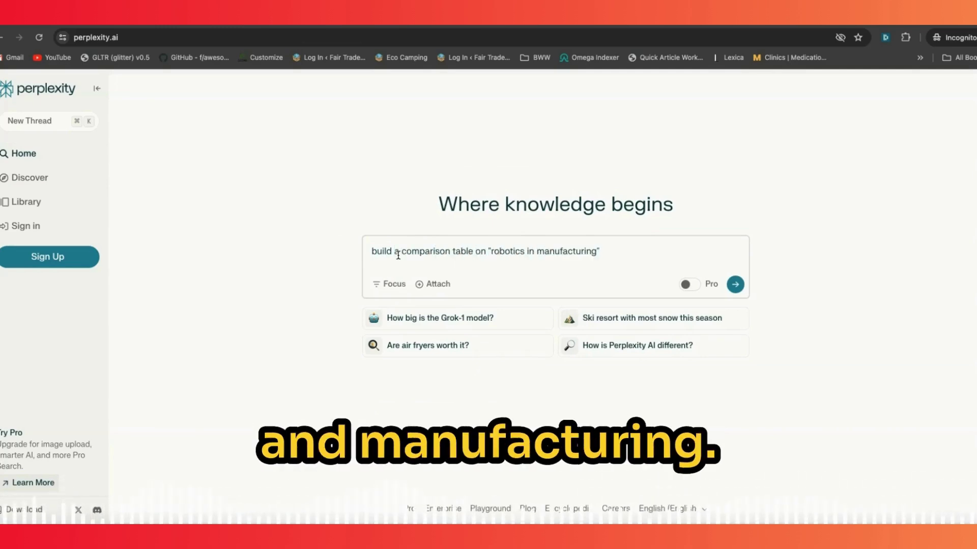
{"action": "key", "text": "Return"}
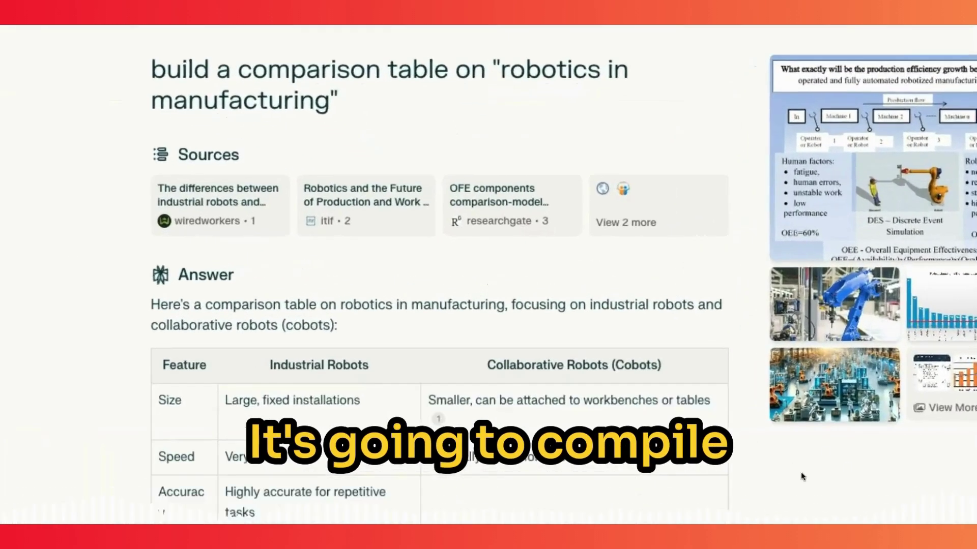
Review the robot comparison table in the answer and its pasted copy in the Google Docs document.
{"action": "scroll", "coordinate": [787, 497], "scroll_direction": "down", "scroll_amount": 4}
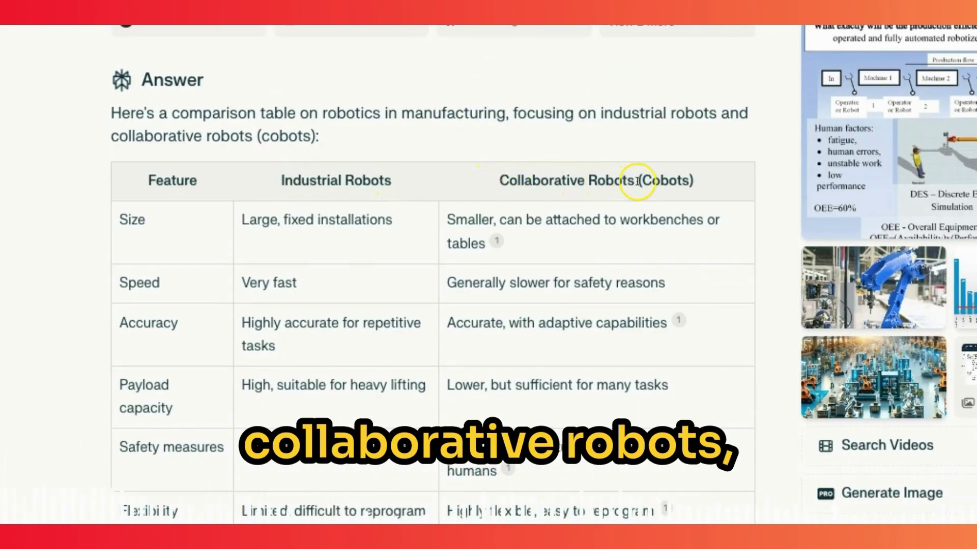
{"action": "scroll", "coordinate": [376, 384], "scroll_direction": "down", "scroll_amount": 2}
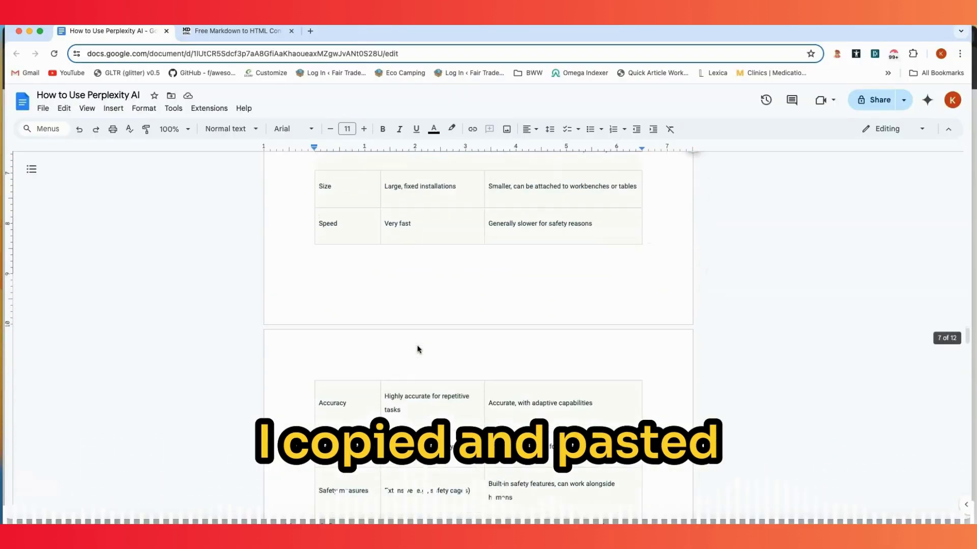
{"action": "scroll", "coordinate": [417, 349], "scroll_direction": "down", "scroll_amount": 12}
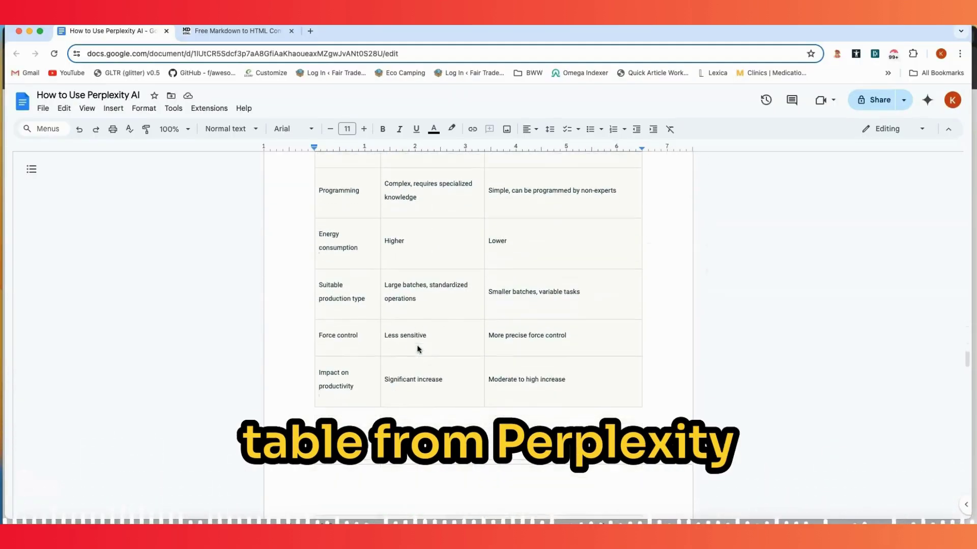
{"action": "scroll", "coordinate": [417, 349], "scroll_direction": "up", "scroll_amount": 2}
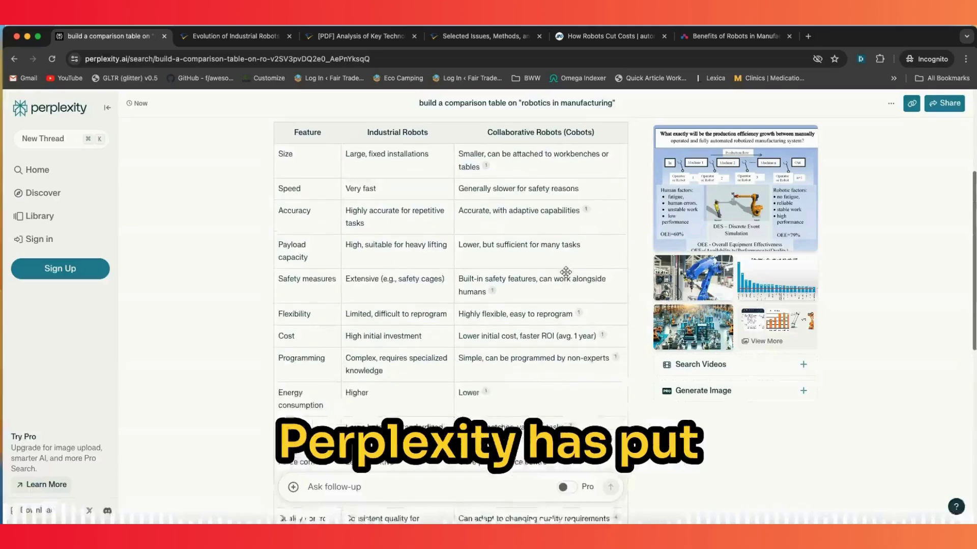
Check the footnotes on the collaborative robots' size and accuracy entries, and open the source cited for their safety measures.
{"action": "scroll", "coordinate": [566, 272], "scroll_direction": "up", "scroll_amount": 1}
{"action": "left_click", "coordinate": [485, 198]}
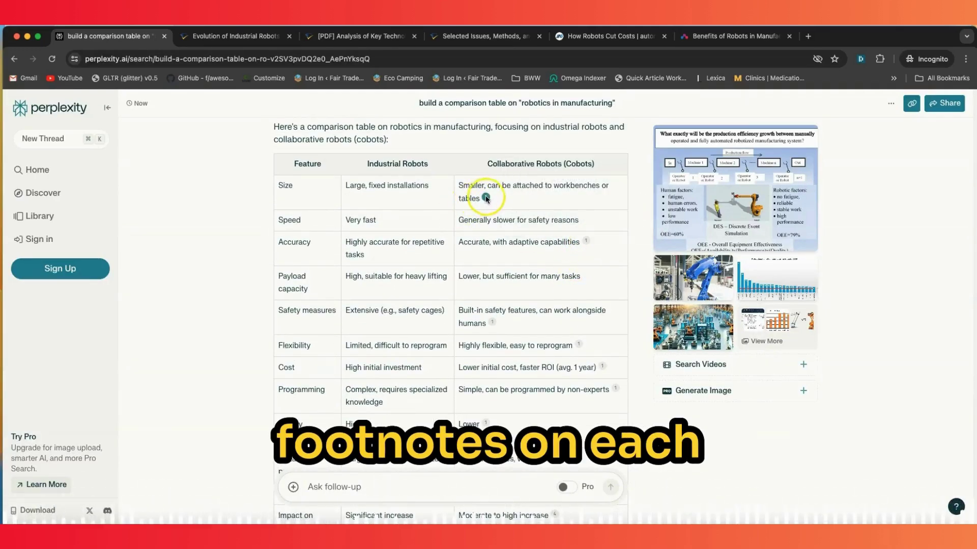
{"action": "mouse_move", "coordinate": [587, 242]}
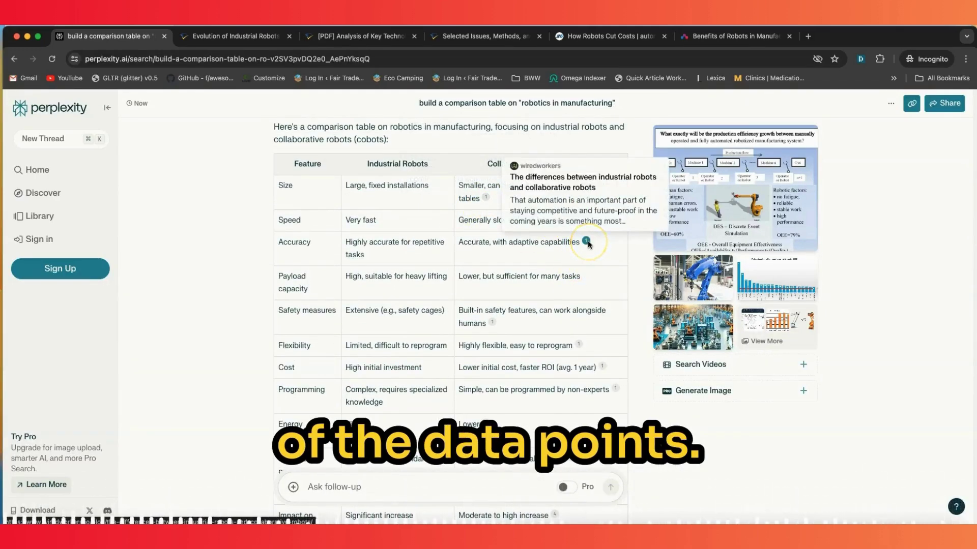
{"action": "left_click", "coordinate": [491, 323]}
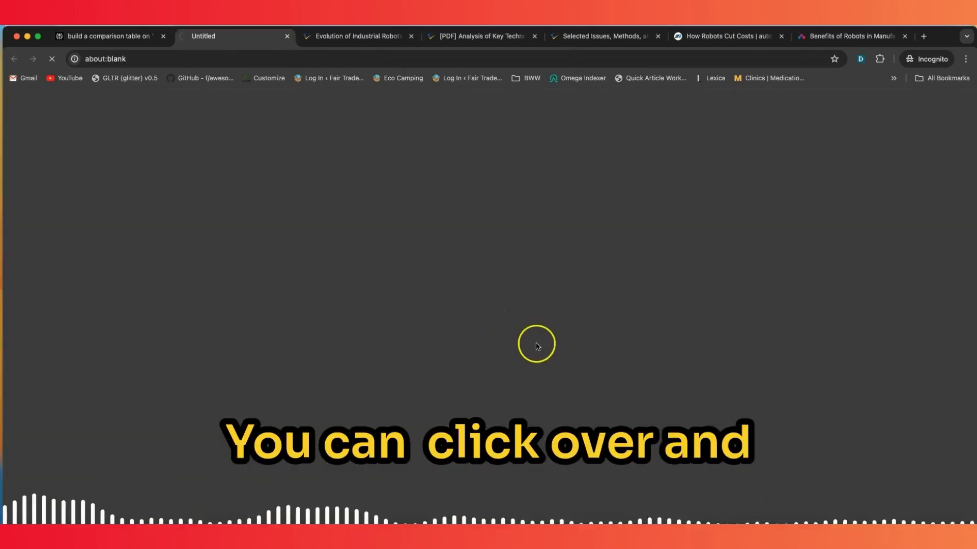